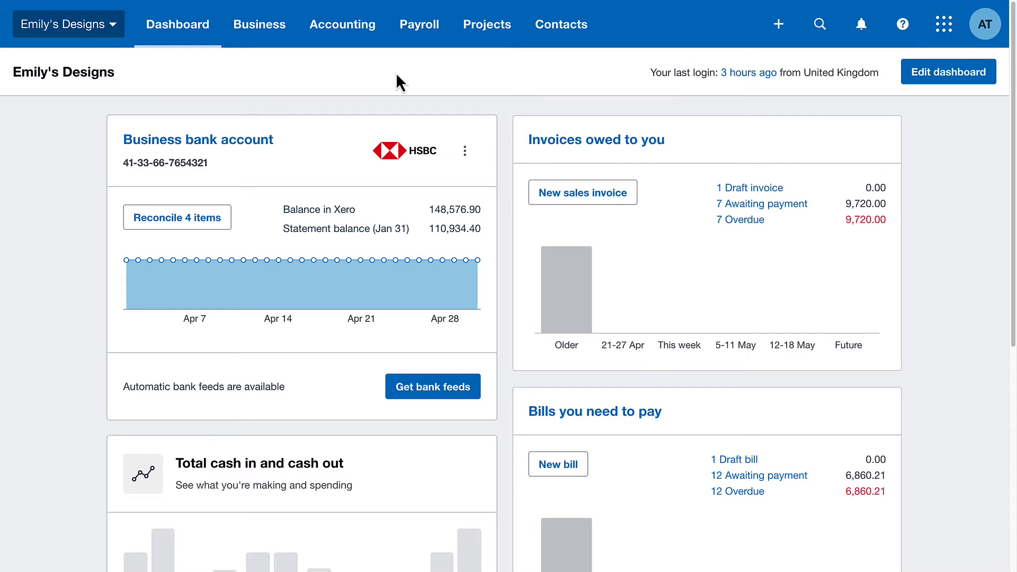
Open the Xero Me employee portal and review the payslips and leave requests in its overview
{"action": "left_click", "coordinate": [420, 45]}
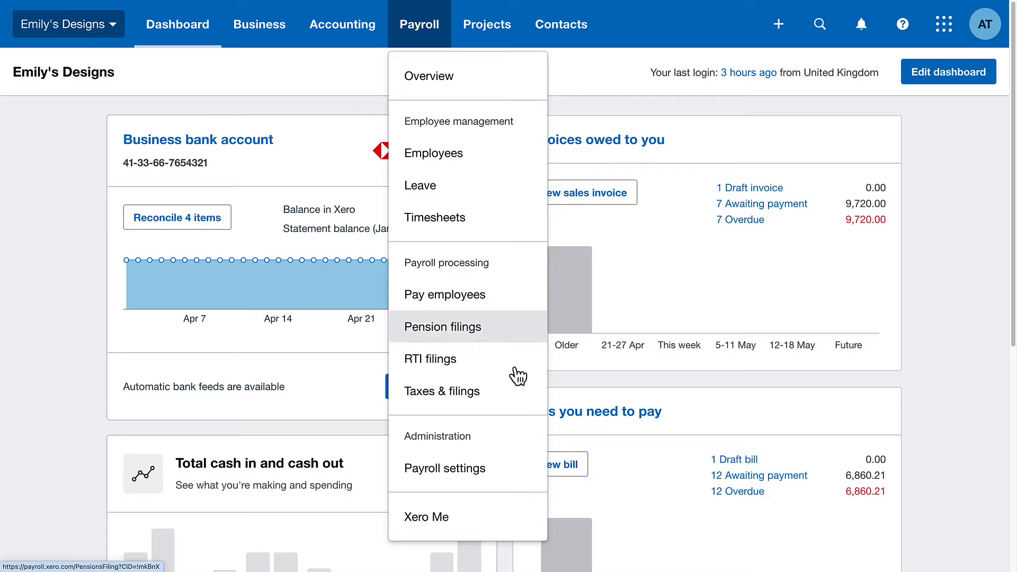
{"action": "left_click", "coordinate": [495, 513]}
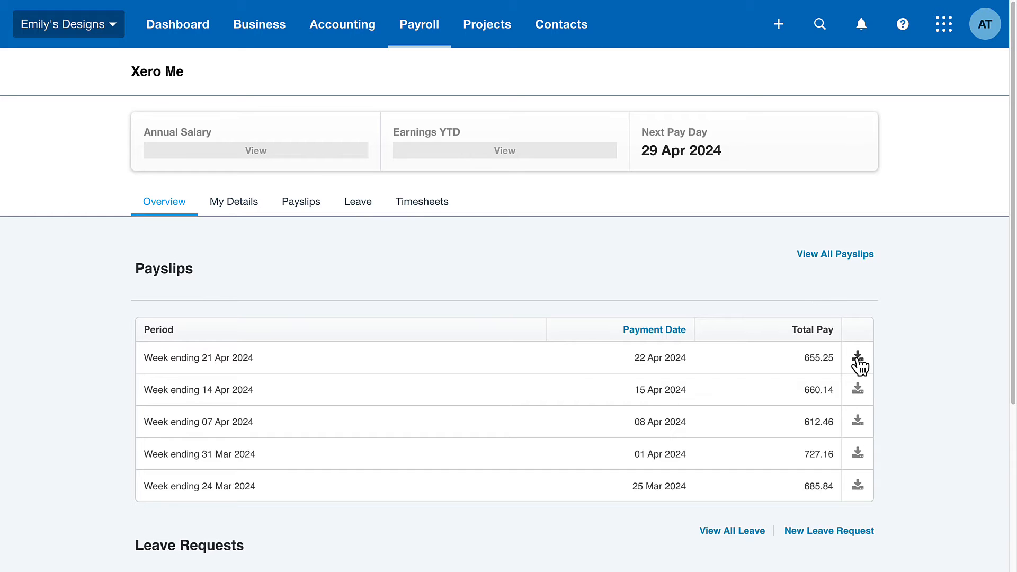
{"action": "scroll", "coordinate": [859, 364], "scroll_direction": "down", "scroll_amount": 5}
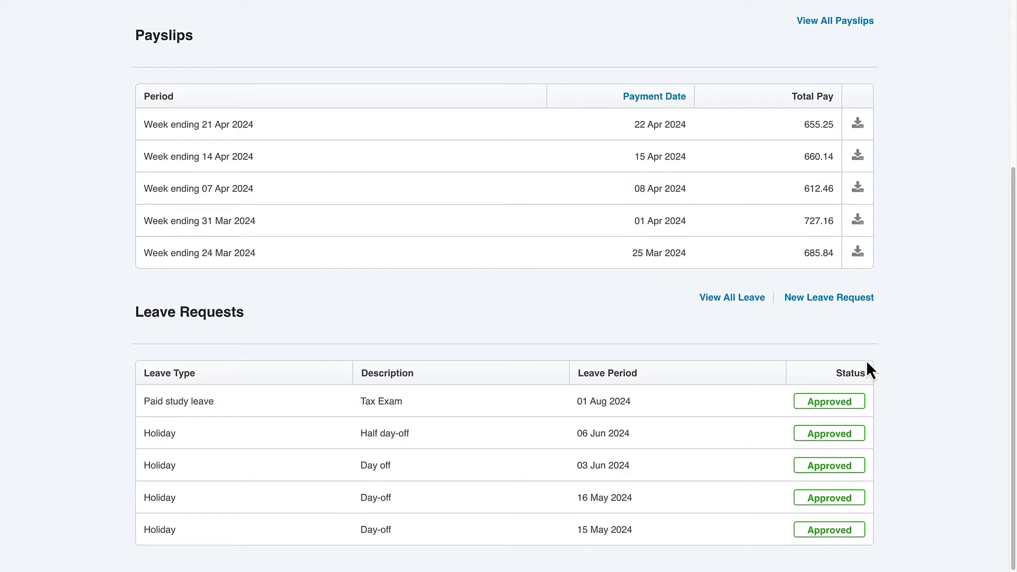
{"action": "scroll", "coordinate": [867, 365], "scroll_direction": "up", "scroll_amount": 2}
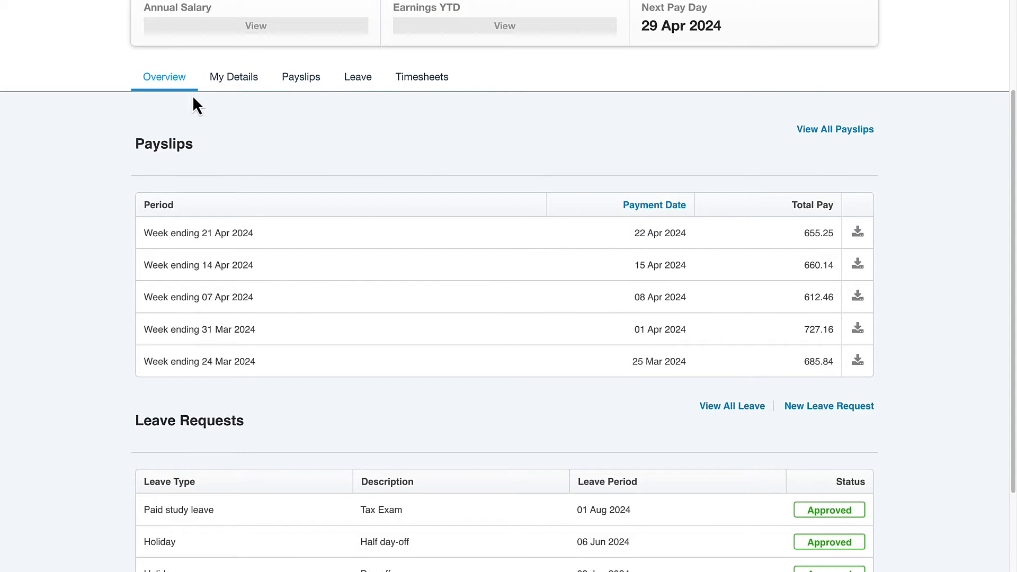
{"action": "scroll", "coordinate": [192, 101], "scroll_direction": "up", "scroll_amount": 1}
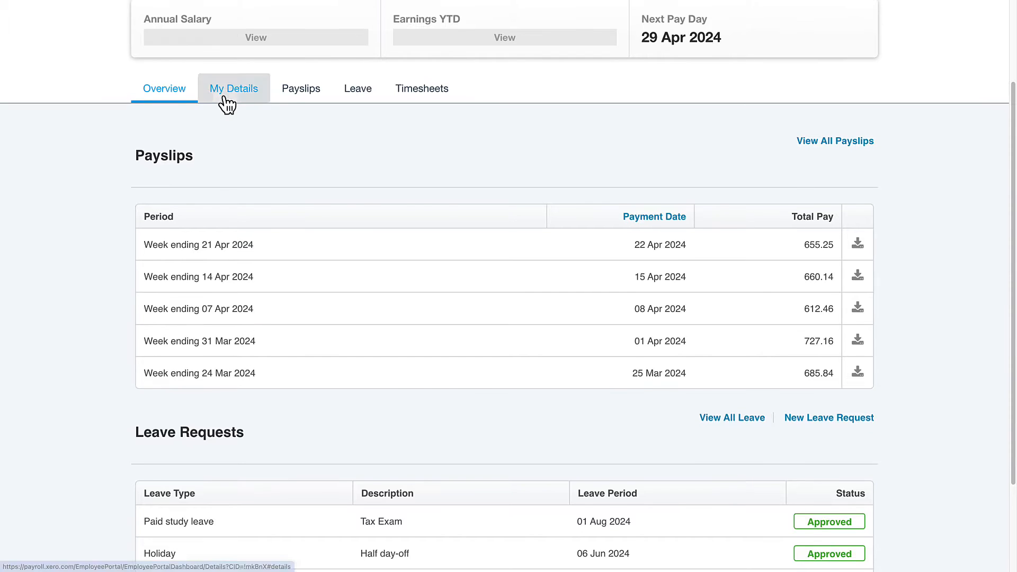
View the employee's own details, and look through the full payslip history
{"action": "left_click", "coordinate": [224, 97]}
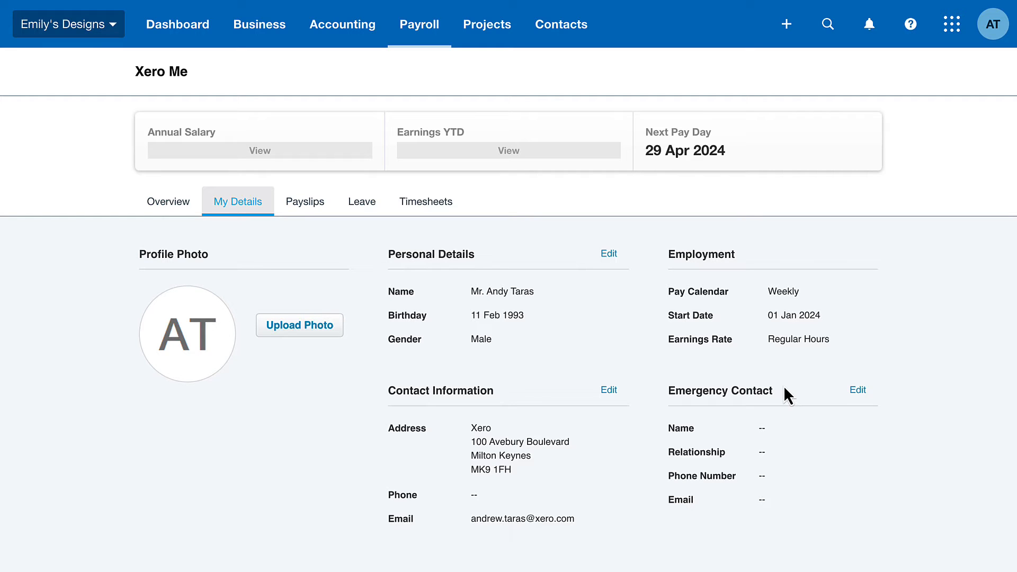
{"action": "left_click", "coordinate": [323, 213]}
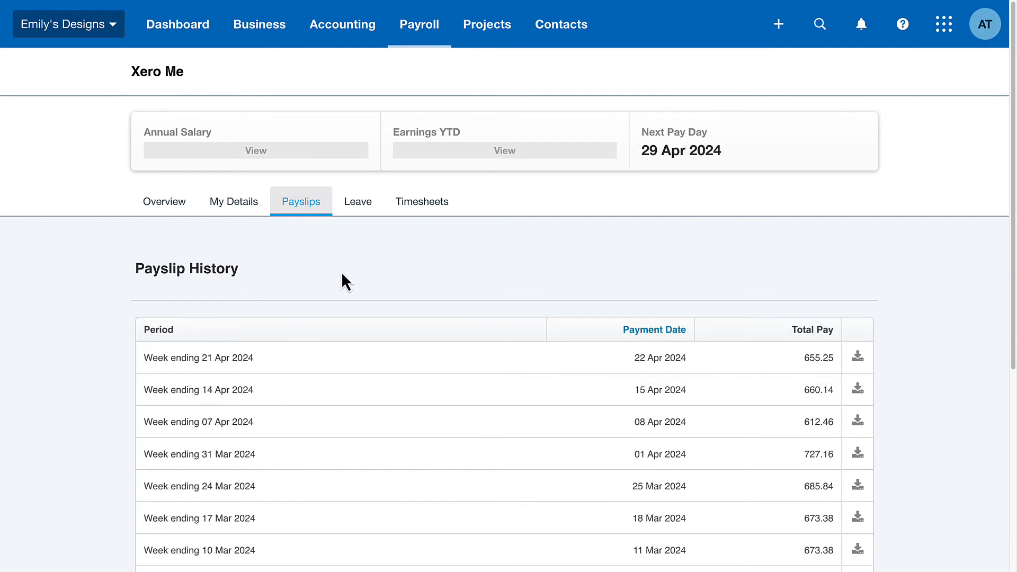
{"action": "scroll", "coordinate": [342, 272], "scroll_direction": "down", "scroll_amount": 4}
{"action": "scroll", "coordinate": [342, 274], "scroll_direction": "down", "scroll_amount": 3}
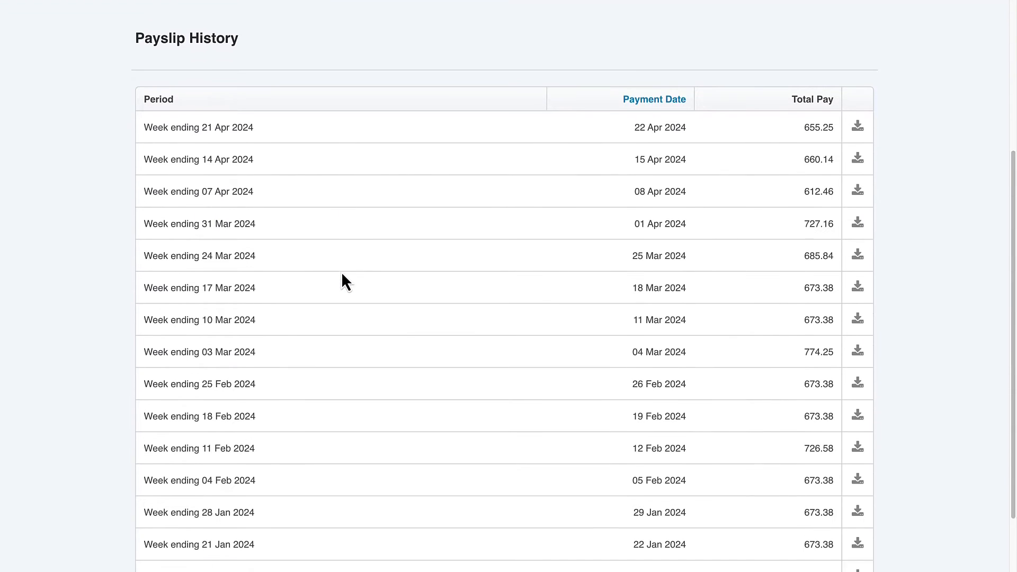
{"action": "scroll", "coordinate": [341, 274], "scroll_direction": "up", "scroll_amount": 2}
{"action": "scroll", "coordinate": [341, 274], "scroll_direction": "up", "scroll_amount": 3}
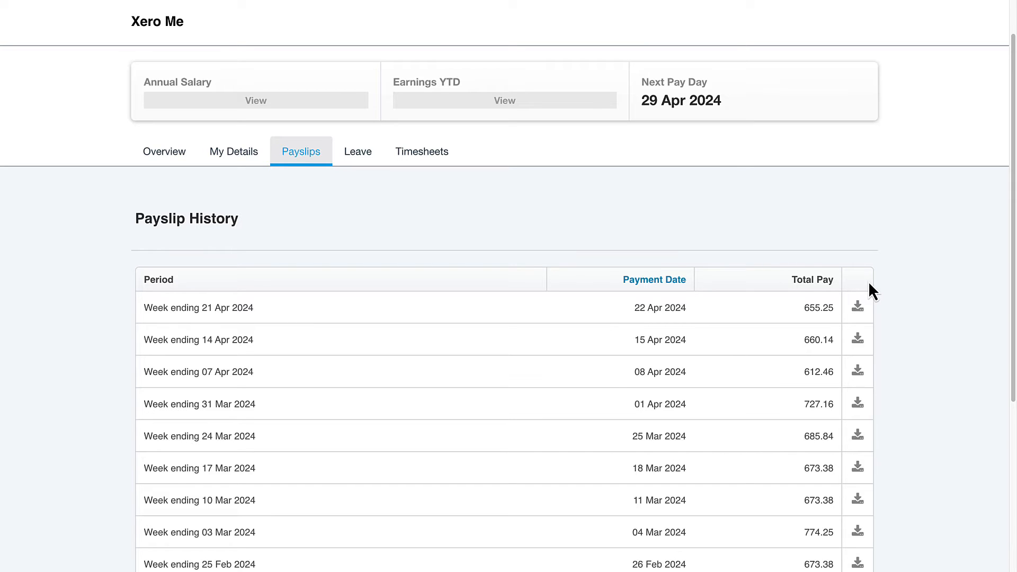
Review the employee's available leave balances and the status of all leave requests
{"action": "left_click", "coordinate": [349, 157]}
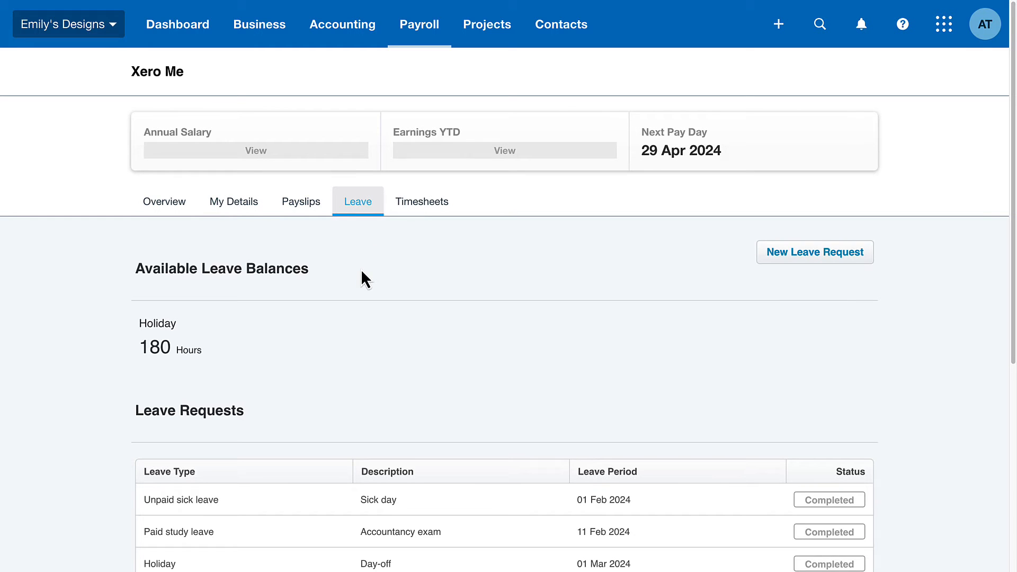
{"action": "scroll", "coordinate": [360, 269], "scroll_direction": "down", "scroll_amount": 5}
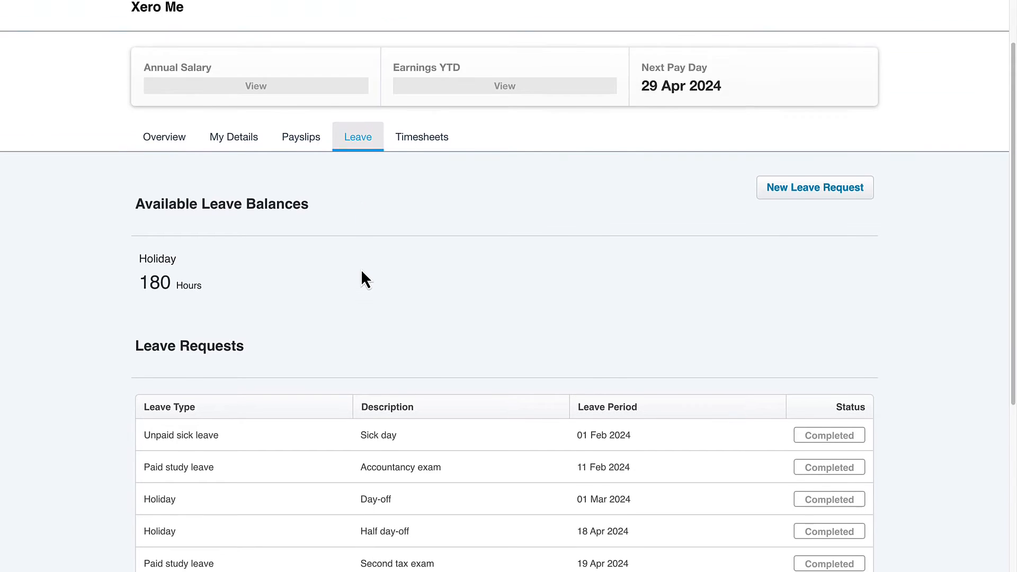
{"action": "scroll", "coordinate": [361, 269], "scroll_direction": "down", "scroll_amount": 2}
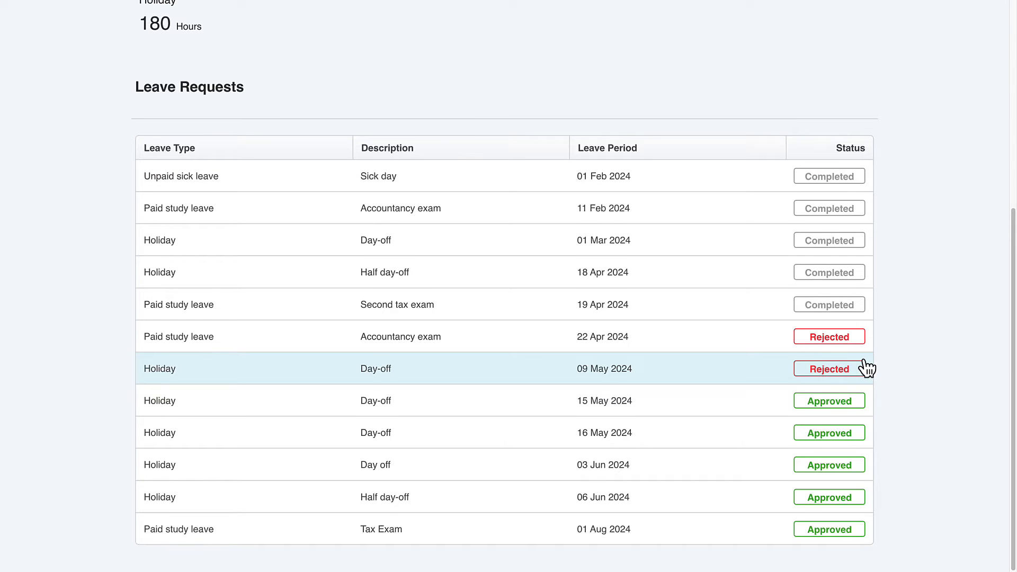
{"action": "scroll", "coordinate": [866, 367], "scroll_direction": "up", "scroll_amount": 2}
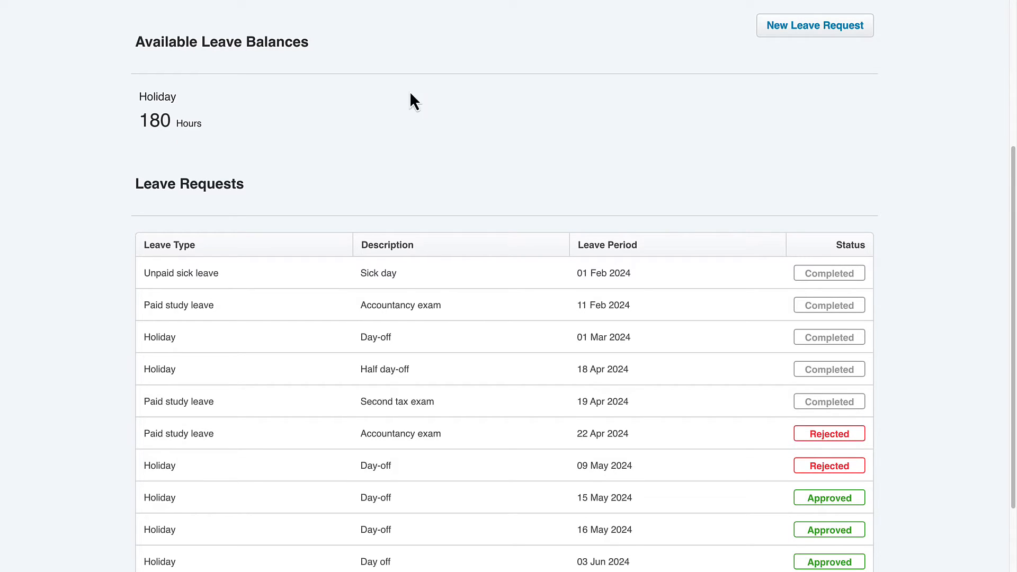
Fill in a new Holiday leave request with the description "Day-off" and the second listed person as approving manager
{"action": "left_click", "coordinate": [797, 30]}
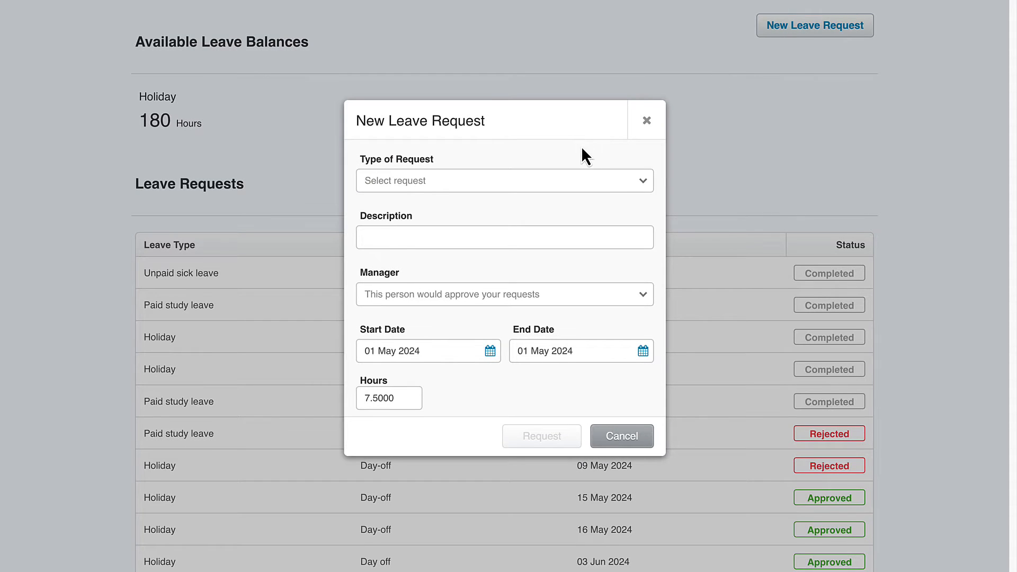
{"action": "left_click", "coordinate": [624, 188]}
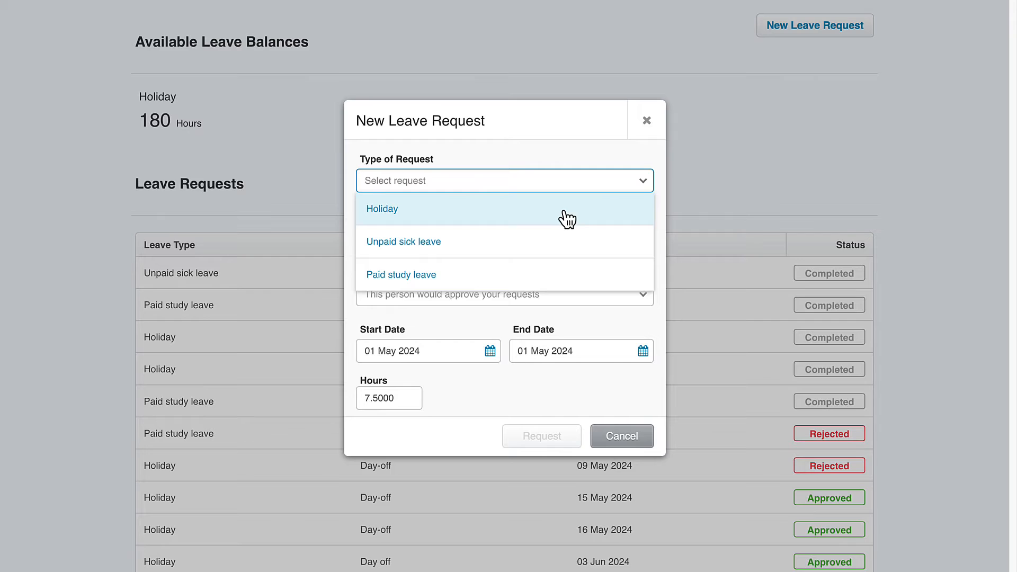
{"action": "left_click", "coordinate": [533, 215]}
{"action": "left_click", "coordinate": [515, 231]}
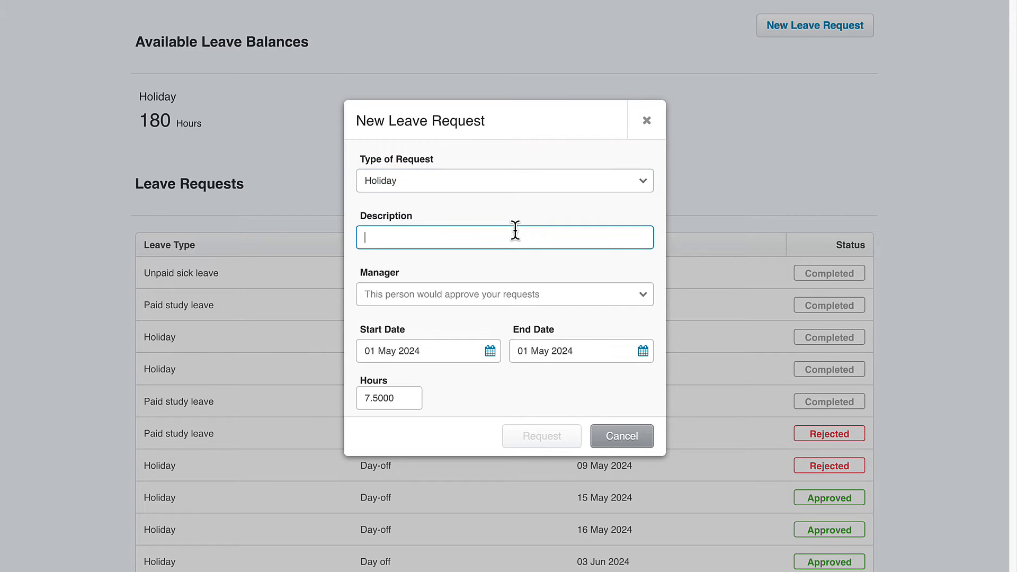
{"action": "type", "text": "Day-off"}
{"action": "left_click", "coordinate": [540, 295]}
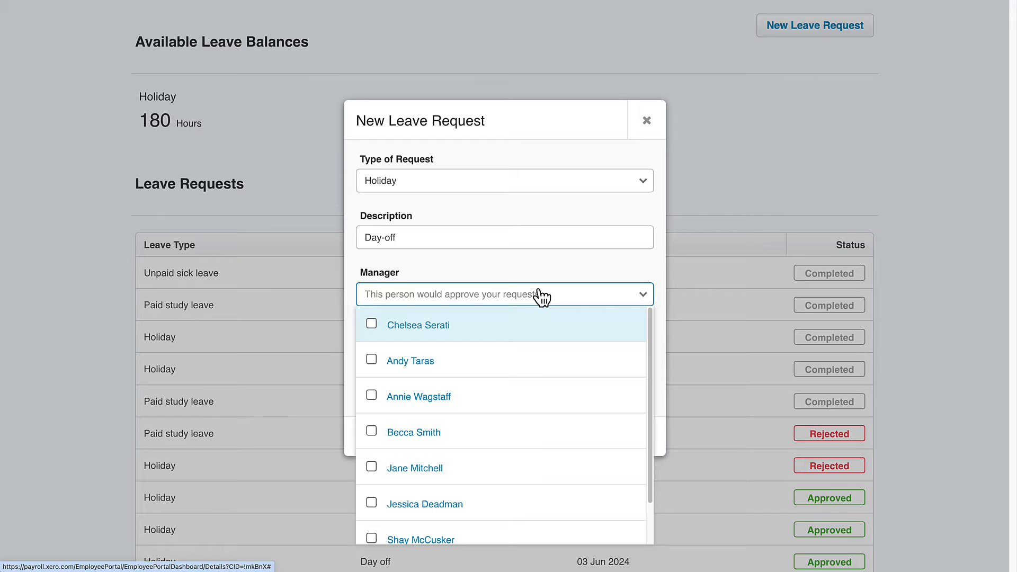
{"action": "left_click", "coordinate": [454, 370]}
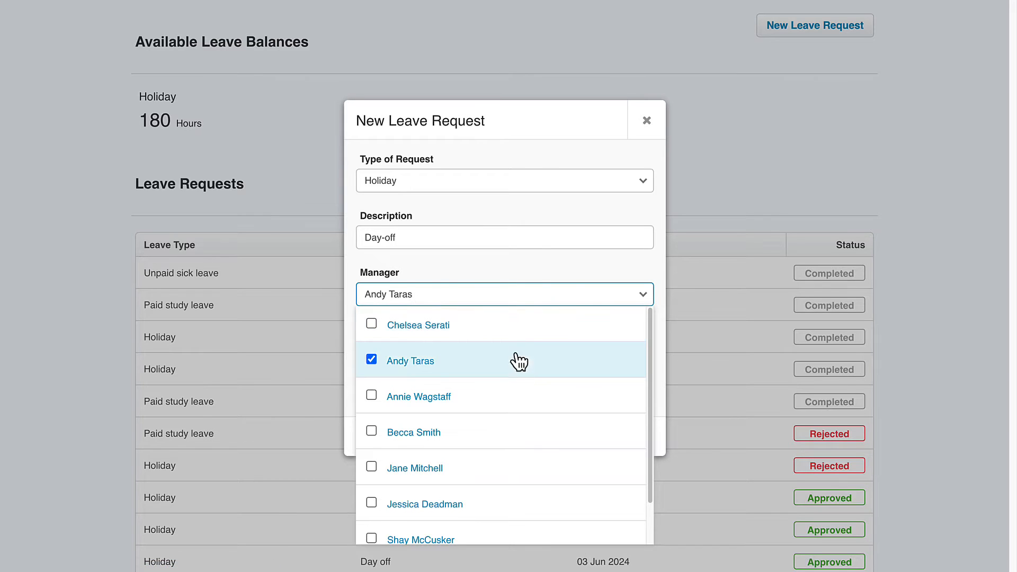
{"action": "left_click", "coordinate": [512, 270]}
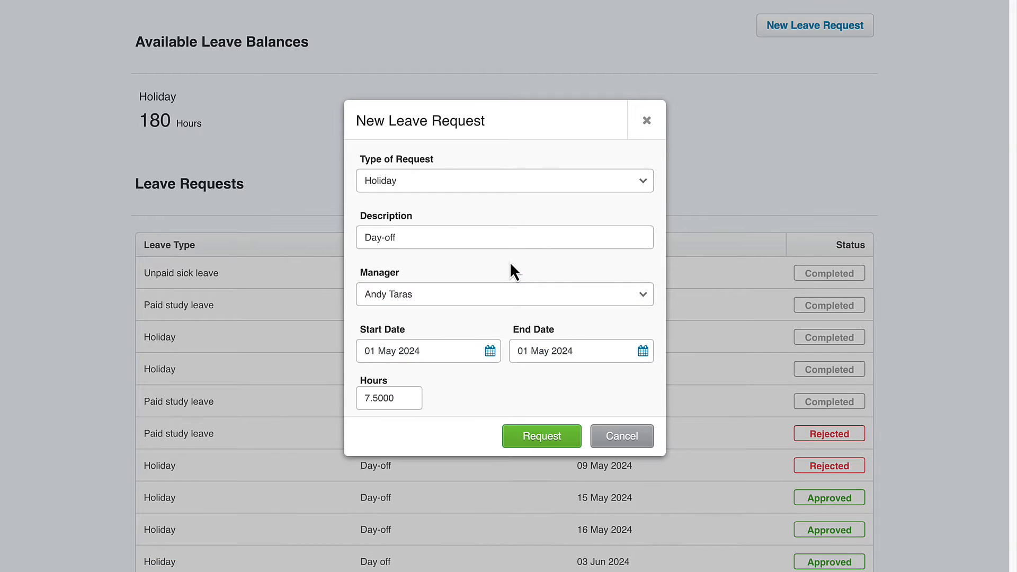
Set the leave request's start date to 24 May 2024 and submit the request
{"action": "left_click", "coordinate": [489, 352]}
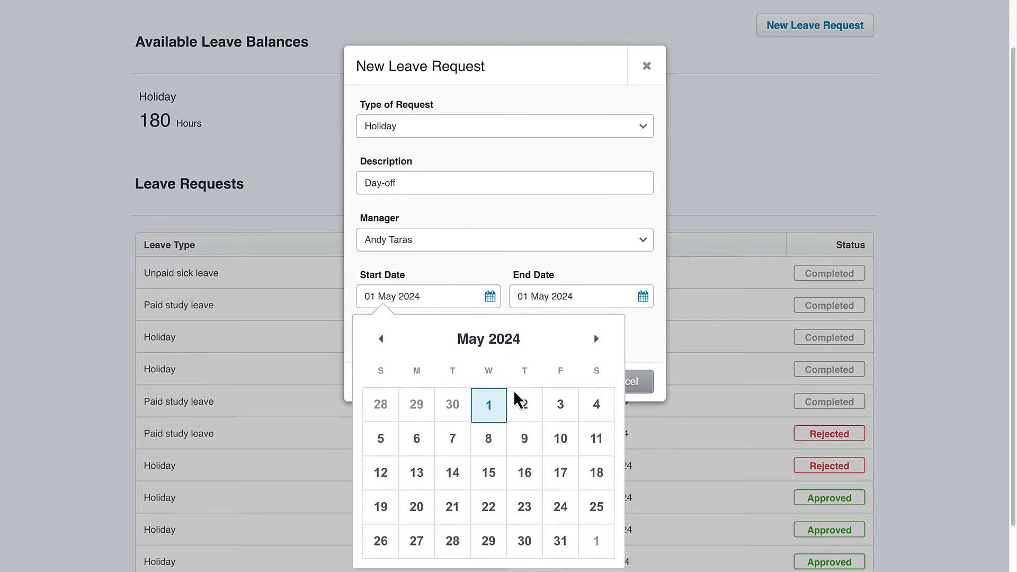
{"action": "left_click", "coordinate": [562, 505]}
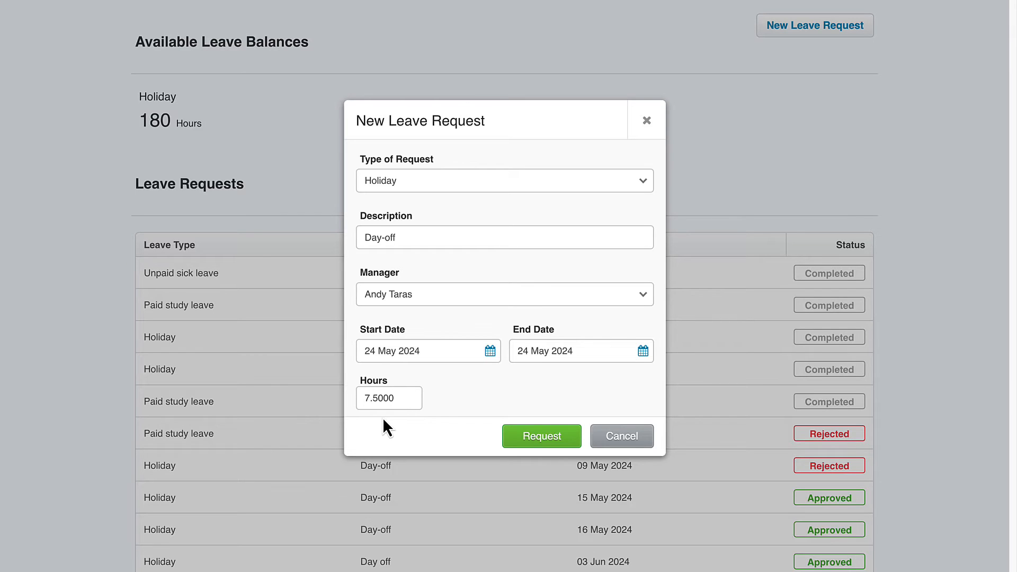
{"action": "left_click", "coordinate": [530, 437]}
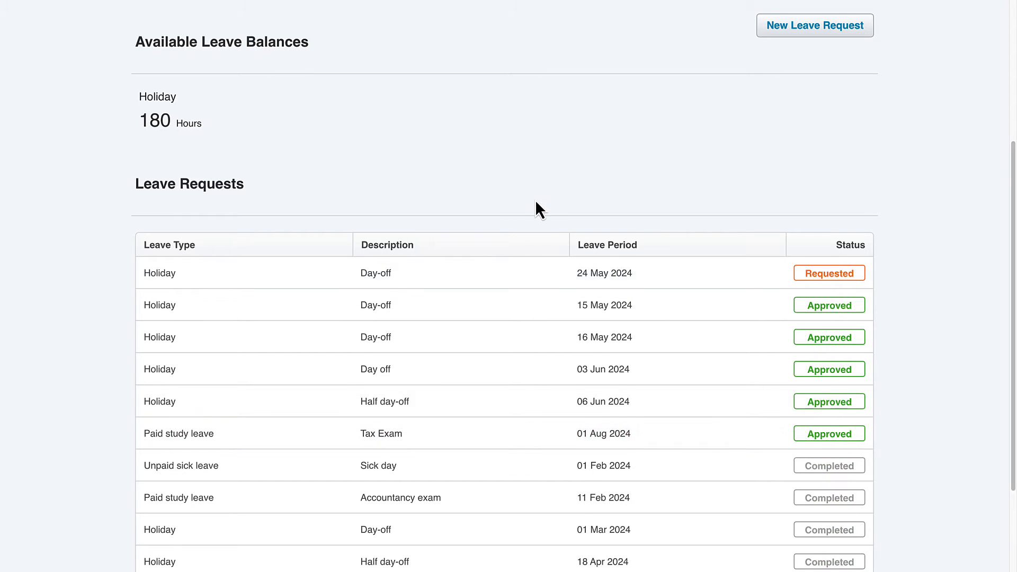
Open the employee's draft timesheet for 29 Apr – 5 May 2024
{"action": "scroll", "coordinate": [535, 199], "scroll_direction": "up", "scroll_amount": 3}
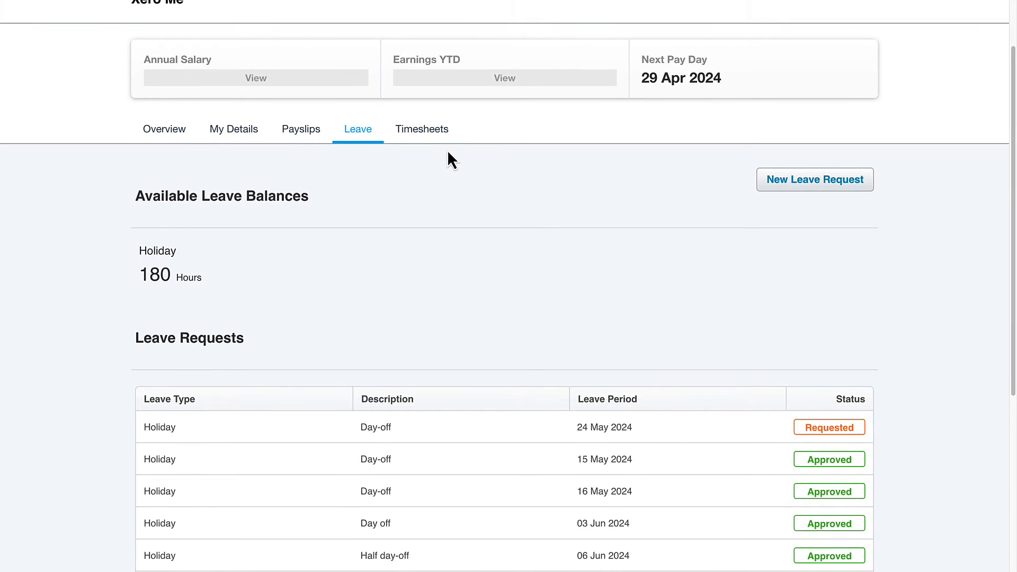
{"action": "left_click", "coordinate": [430, 136]}
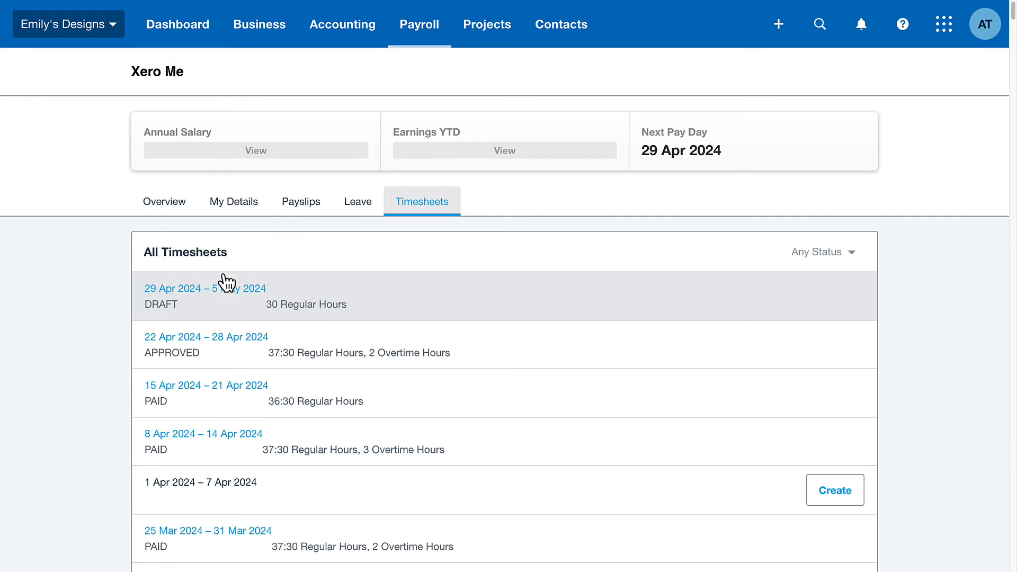
{"action": "left_click", "coordinate": [221, 301]}
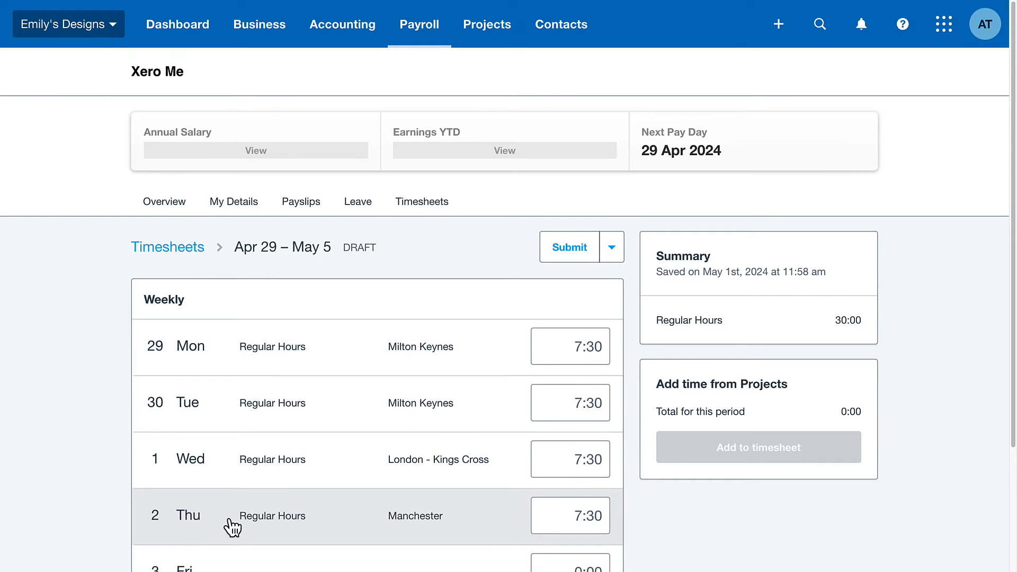
Enter 7.5 Regular Hours at Milton Keynes for Friday 3 May in the timesheet
{"action": "scroll", "coordinate": [232, 527], "scroll_direction": "down", "scroll_amount": 2}
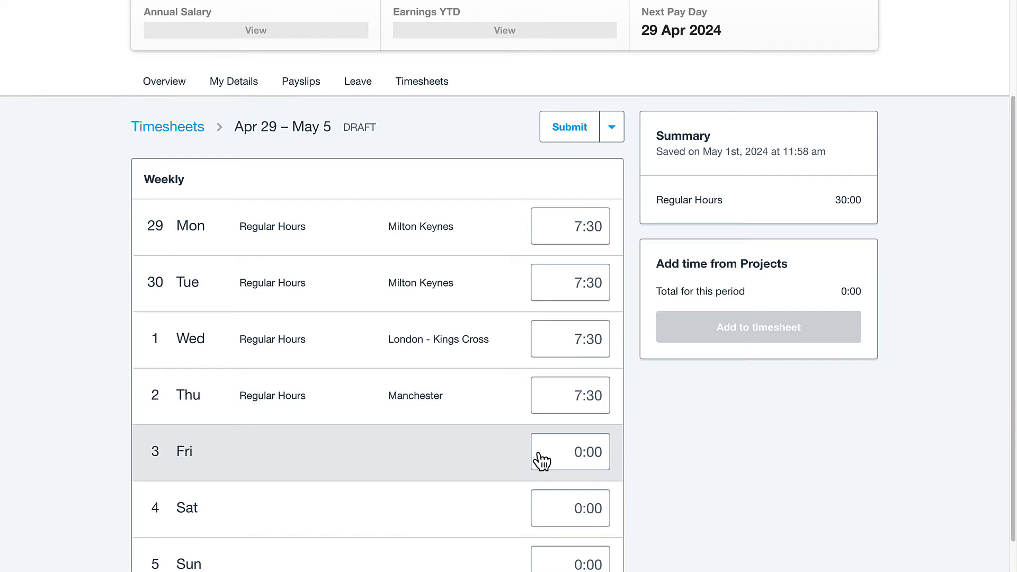
{"action": "left_click", "coordinate": [290, 462]}
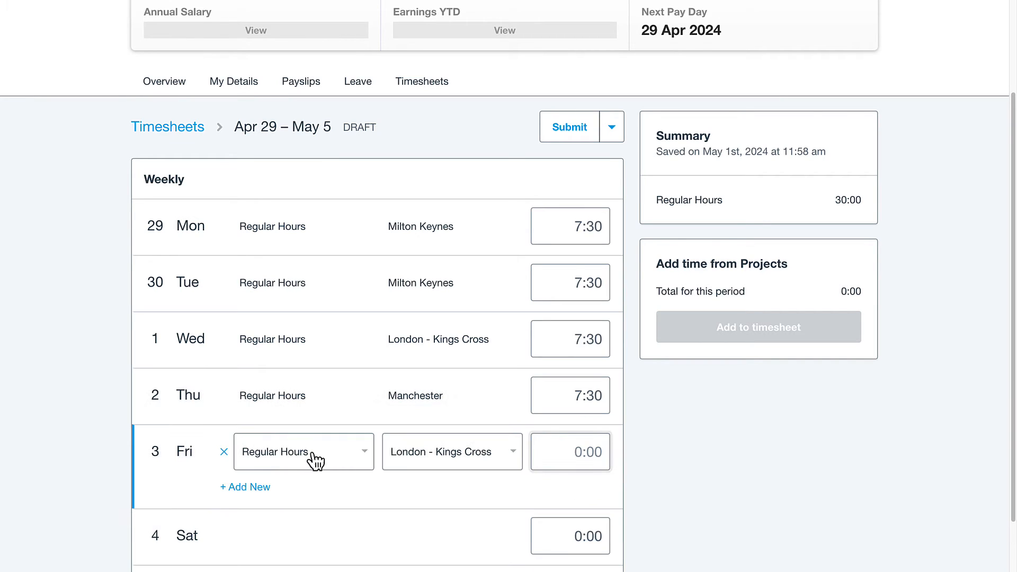
{"action": "left_click", "coordinate": [349, 459]}
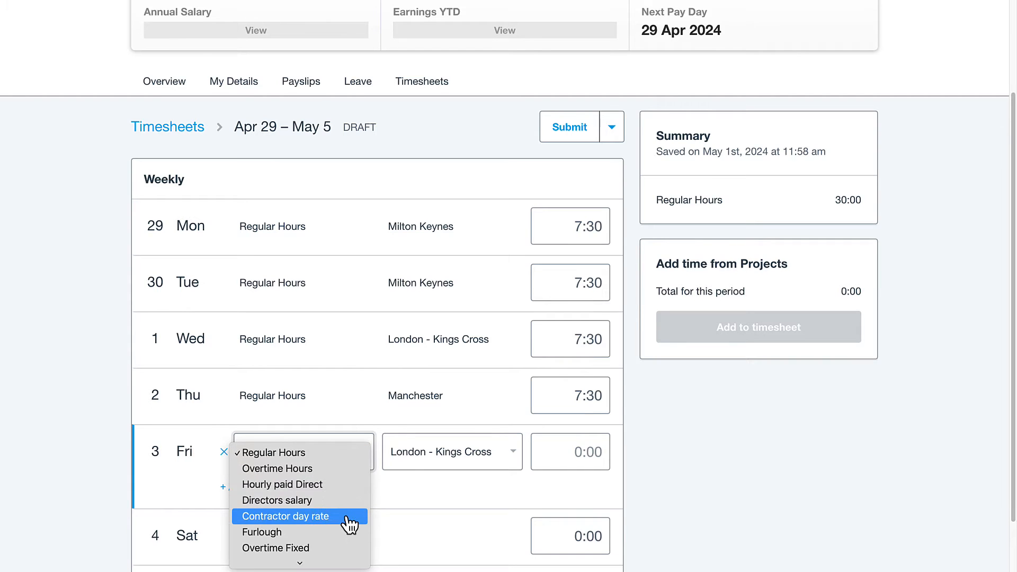
{"action": "left_click", "coordinate": [351, 457]}
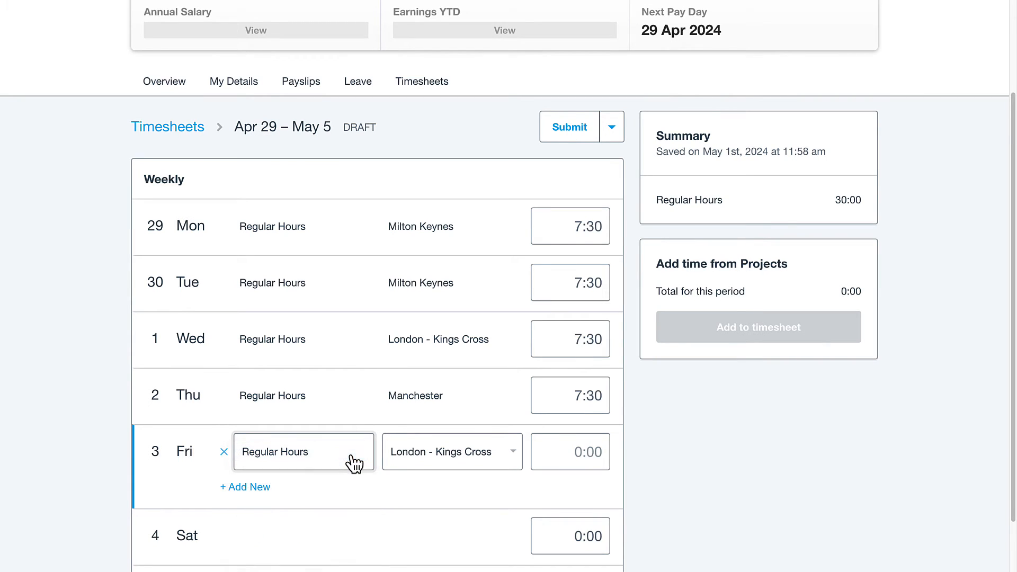
{"action": "left_click", "coordinate": [409, 462]}
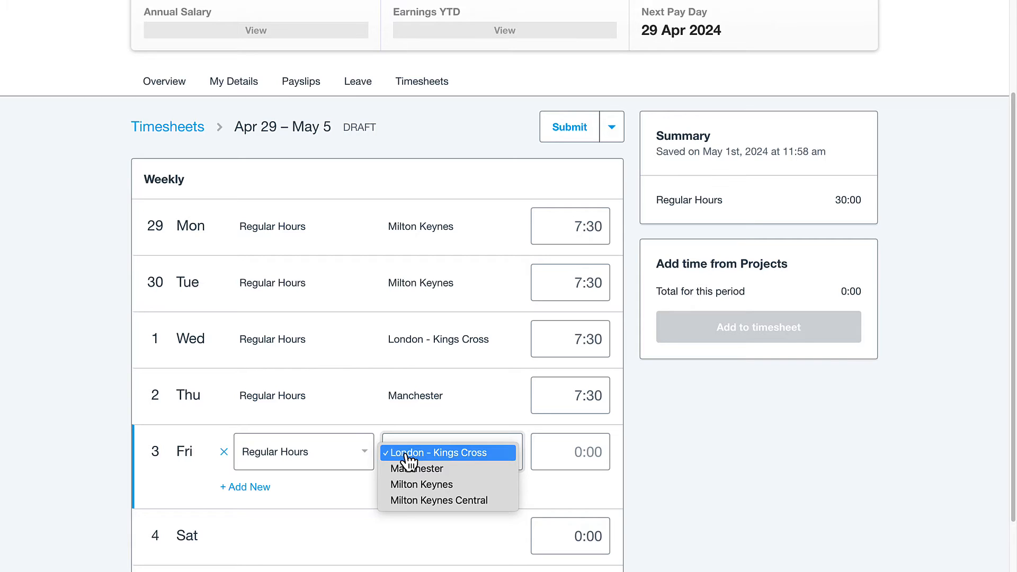
{"action": "left_click", "coordinate": [451, 484]}
{"action": "left_click", "coordinate": [561, 451]}
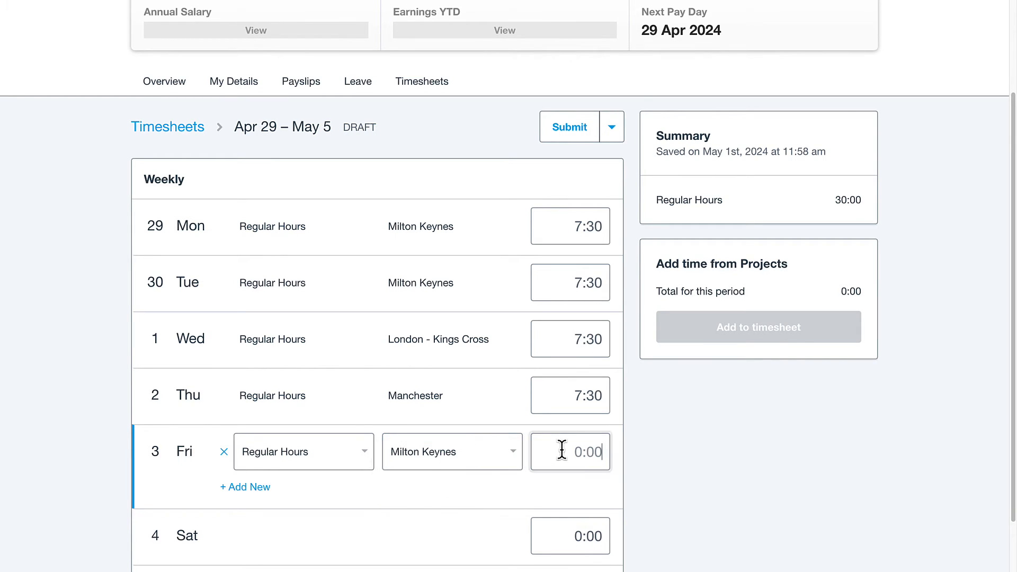
{"action": "type", "text": "7.5"}
Add a second Friday line with 2.00 Overtime Hours at Milton Keynes and save the entries
{"action": "left_click", "coordinate": [258, 496]}
{"action": "left_click", "coordinate": [295, 493]}
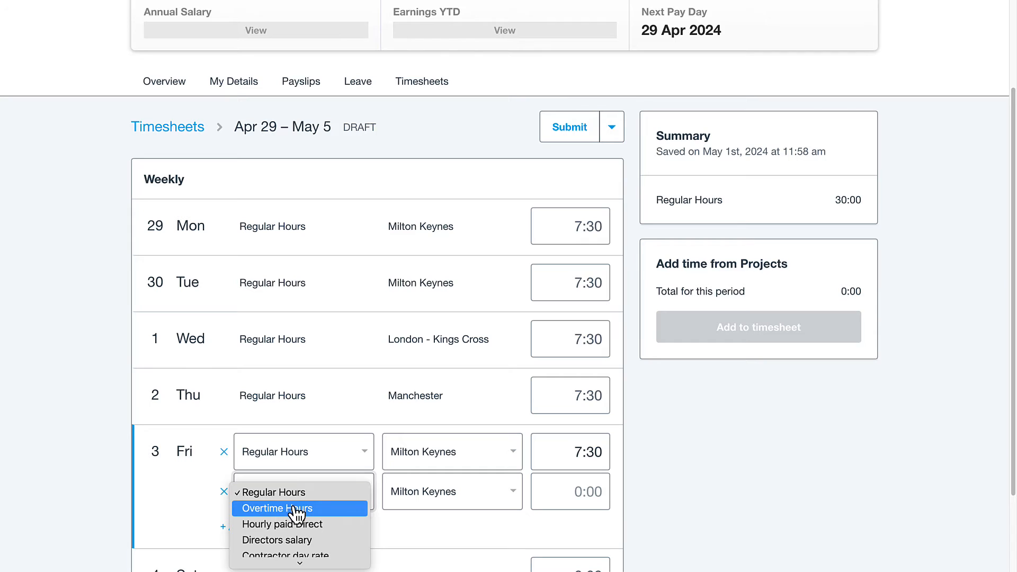
{"action": "left_click", "coordinate": [297, 509]}
{"action": "left_click", "coordinate": [557, 488]}
{"action": "type", "text": "2.00"}
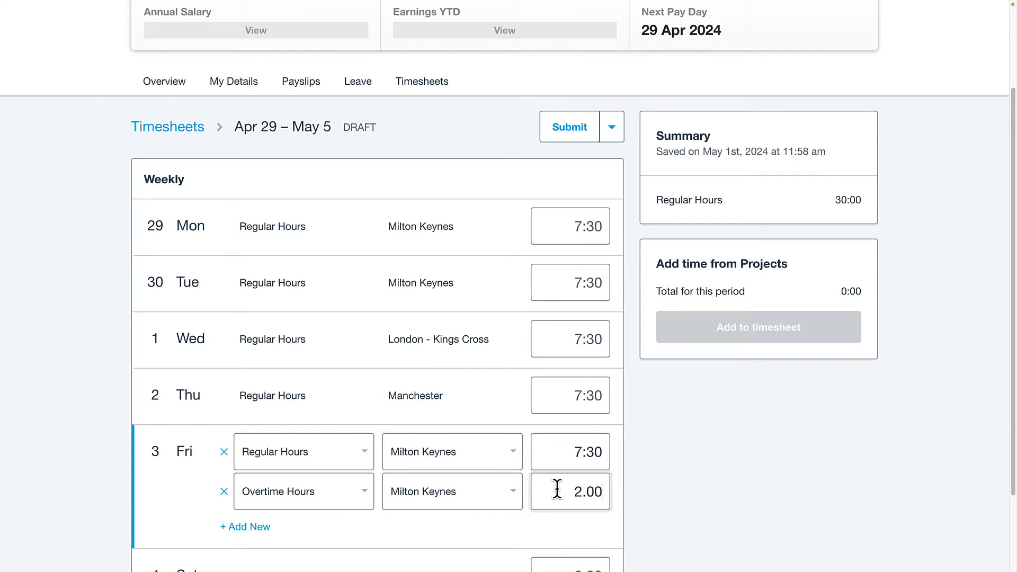
{"action": "left_click", "coordinate": [649, 480]}
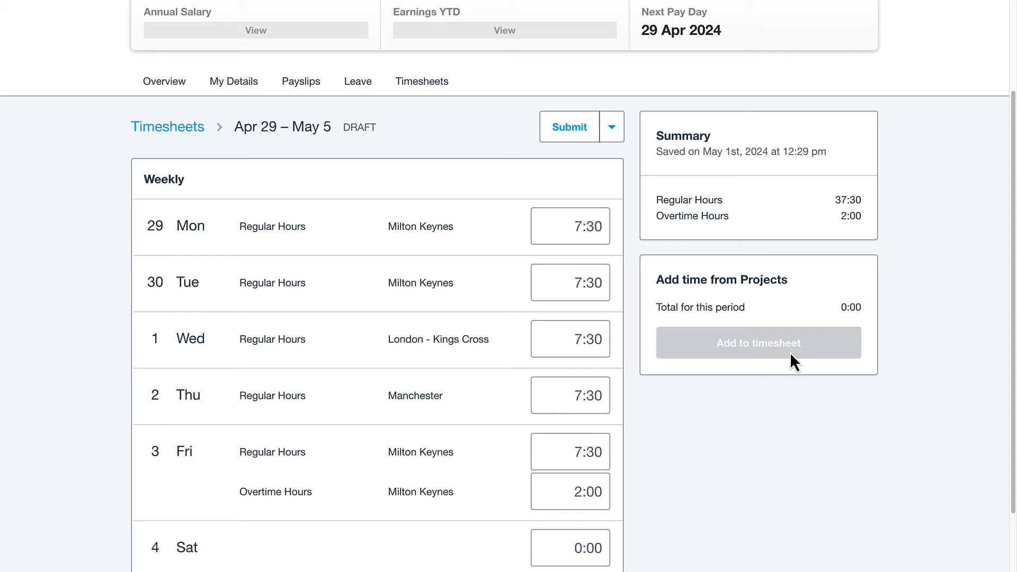
{"action": "scroll", "coordinate": [790, 352], "scroll_direction": "up", "scroll_amount": 1}
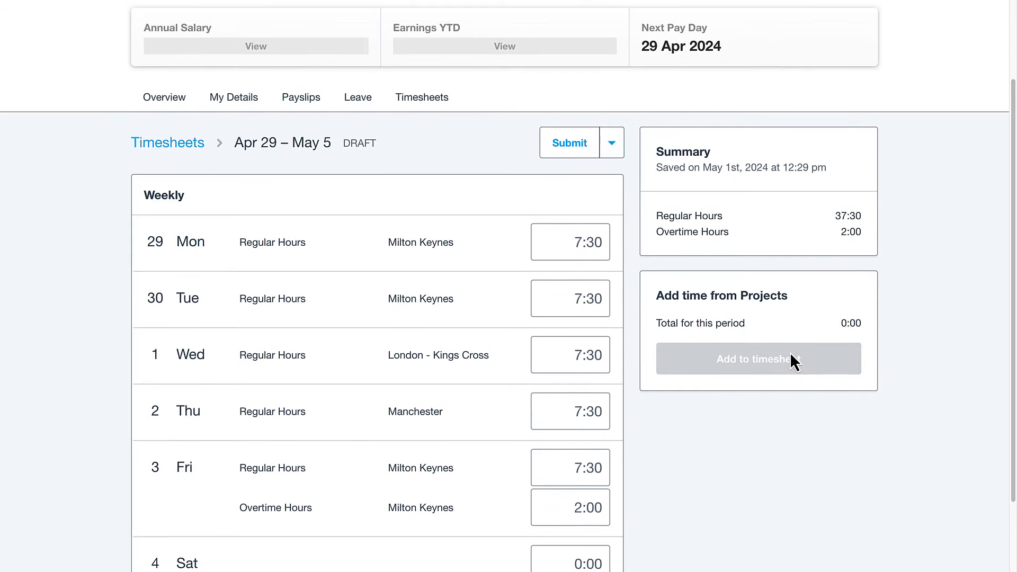
Submit the weekly timesheet for 29 Apr – 5 May
{"action": "left_click", "coordinate": [576, 186]}
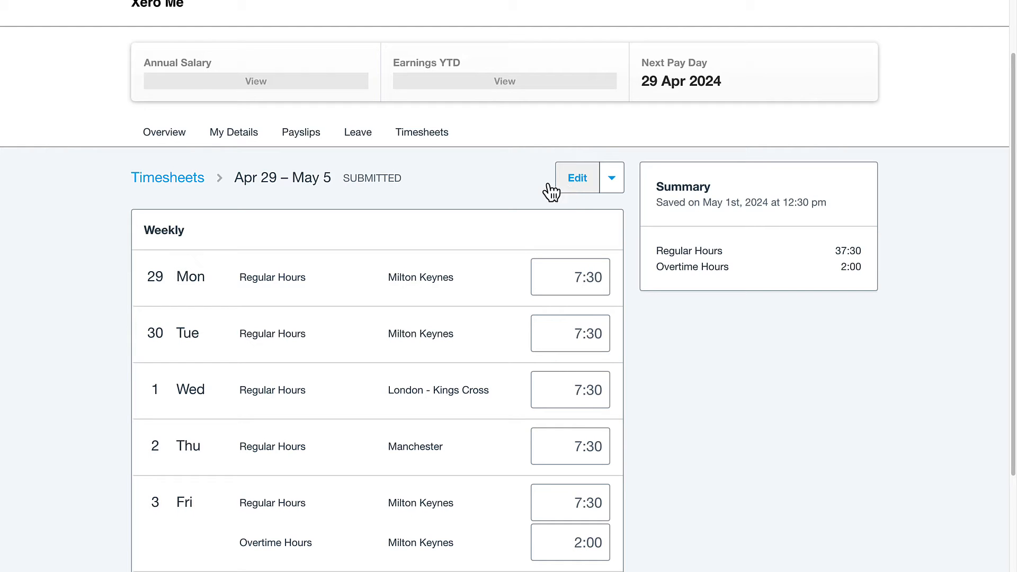
{"action": "scroll", "coordinate": [475, 185], "scroll_direction": "up", "scroll_amount": 1}
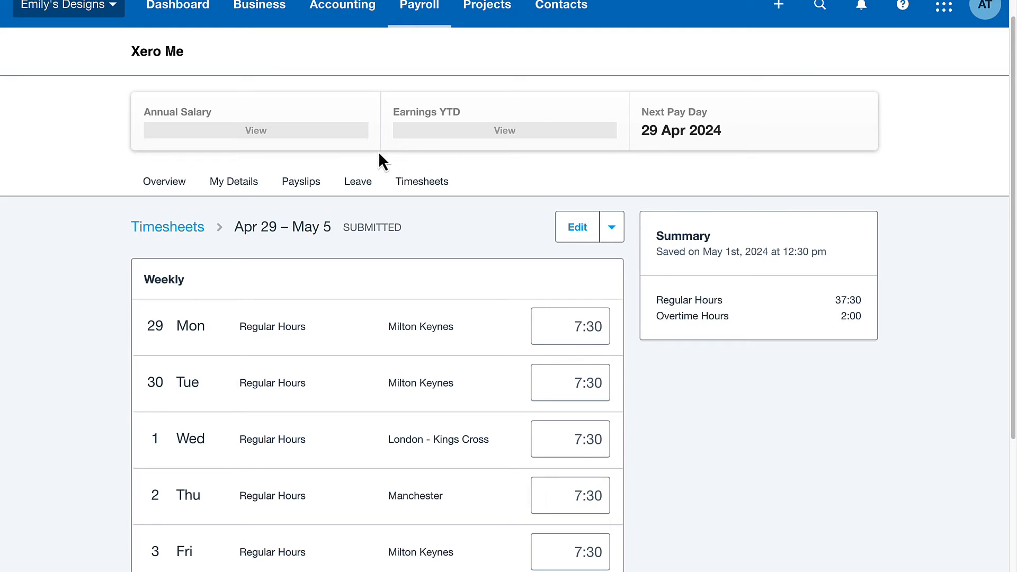
Reveal the year-to-date earnings and the annual salary in the employee summary, and hide the figures again
{"action": "left_click", "coordinate": [360, 136]}
{"action": "left_click", "coordinate": [415, 135]}
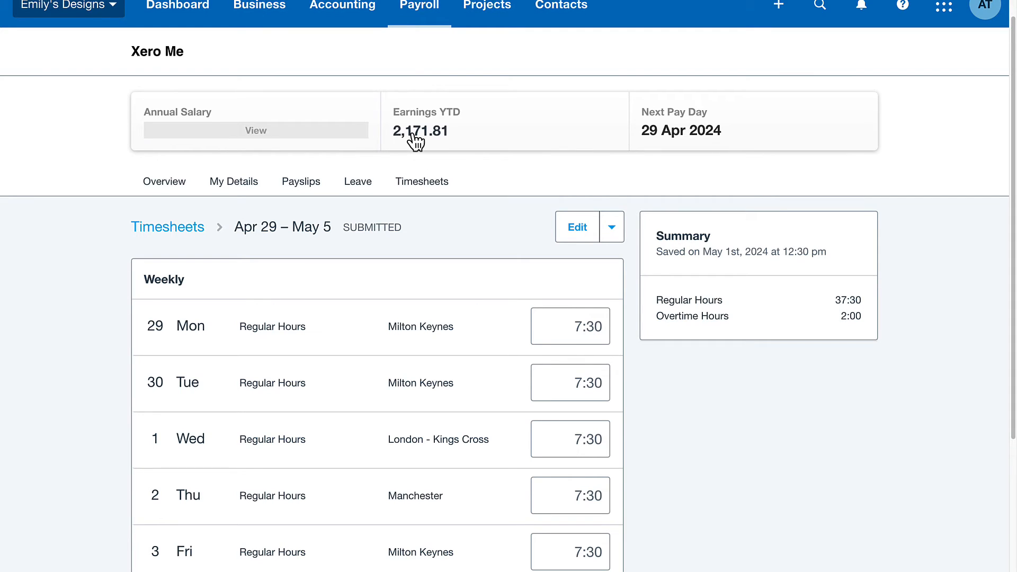
{"action": "left_click", "coordinate": [342, 136]}
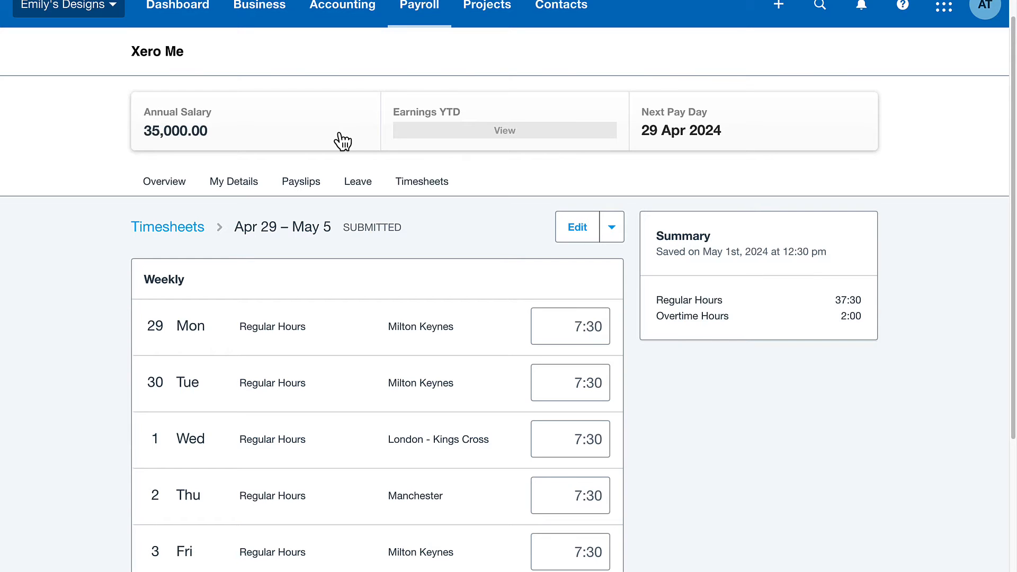
{"action": "scroll", "coordinate": [342, 141], "scroll_direction": "up", "scroll_amount": 1}
{"action": "left_click", "coordinate": [339, 140]}
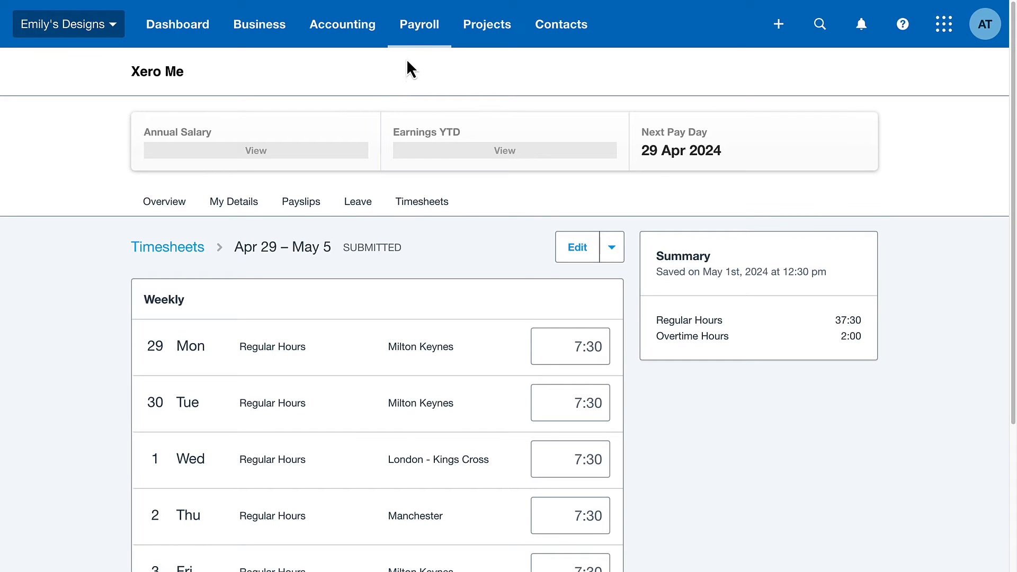
Open the payroll Leave page and check the search, filter and sort options for current requests
{"action": "left_click", "coordinate": [419, 45]}
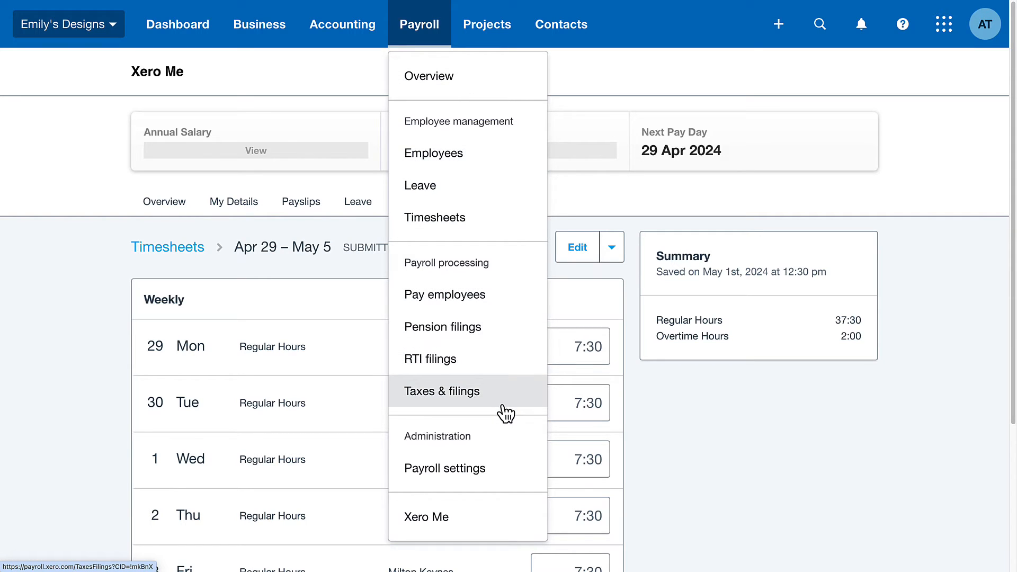
{"action": "left_click", "coordinate": [476, 199]}
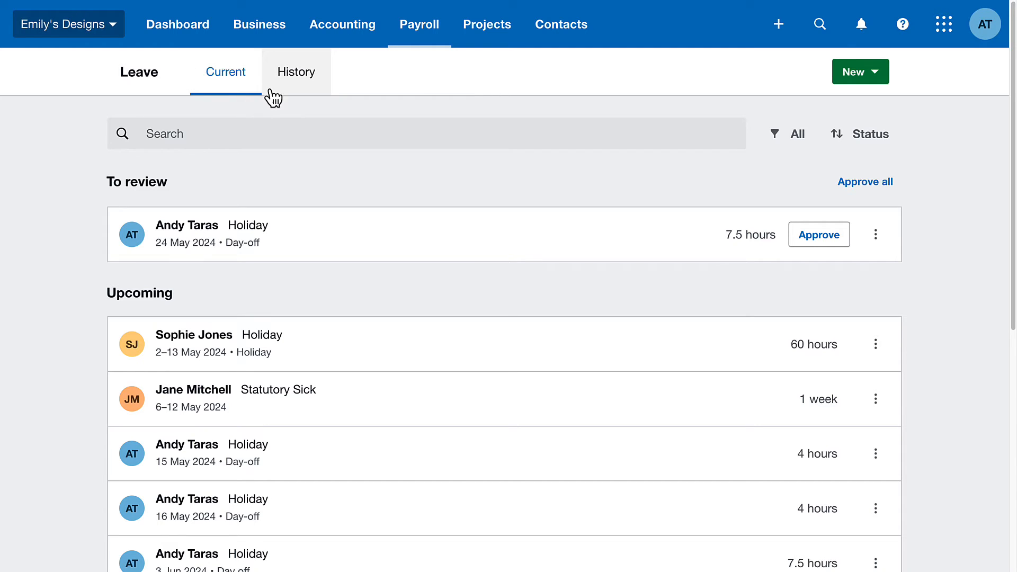
{"action": "left_click", "coordinate": [282, 132]}
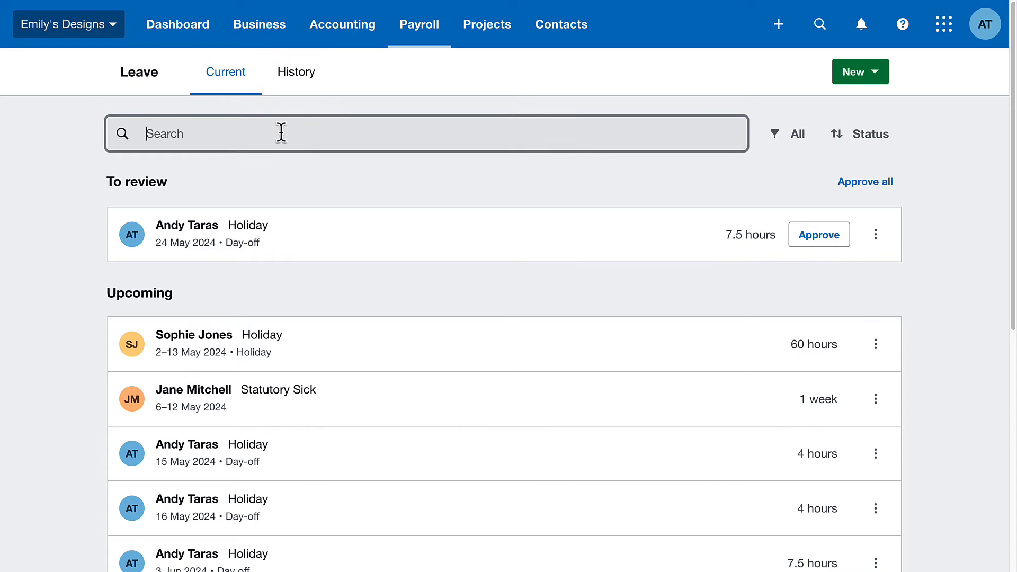
{"action": "left_click", "coordinate": [775, 135]}
{"action": "left_click", "coordinate": [846, 136]}
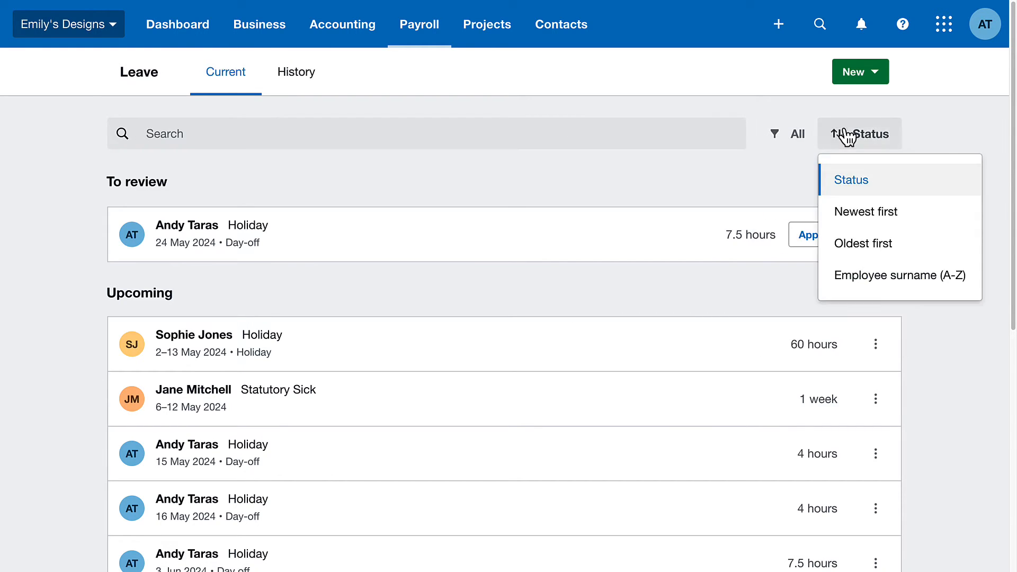
{"action": "left_click", "coordinate": [805, 109]}
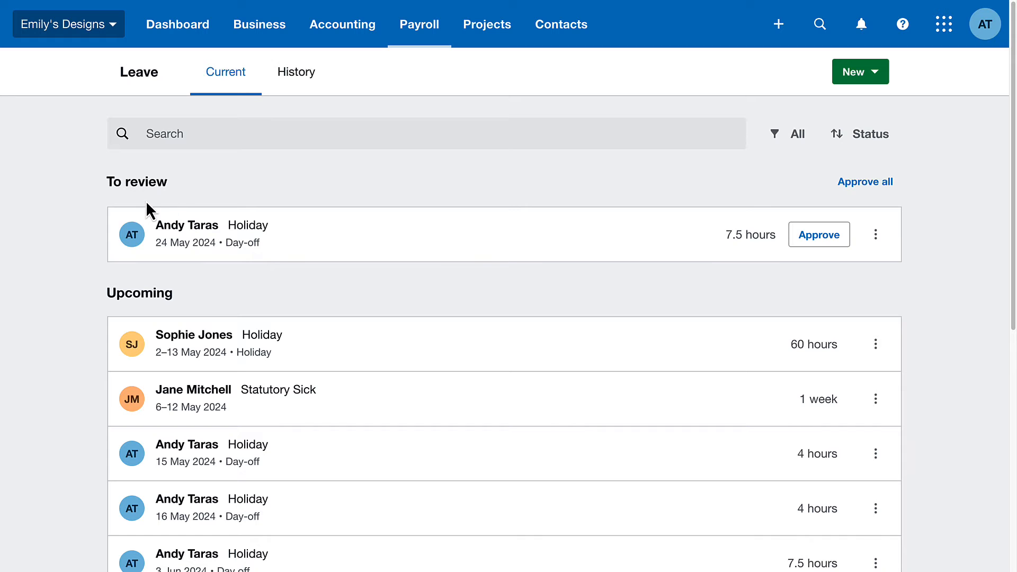
Examine the leave requests to review, the upcoming ones and those not yet paid
{"action": "scroll", "coordinate": [138, 222], "scroll_direction": "down", "scroll_amount": 1}
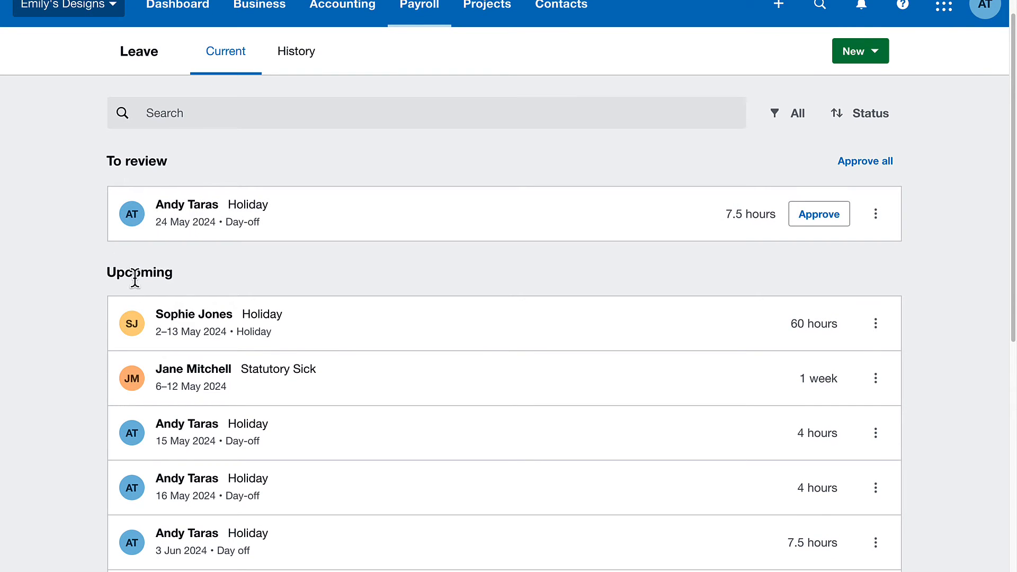
{"action": "scroll", "coordinate": [135, 277], "scroll_direction": "down", "scroll_amount": 2}
{"action": "scroll", "coordinate": [137, 281], "scroll_direction": "down", "scroll_amount": 5}
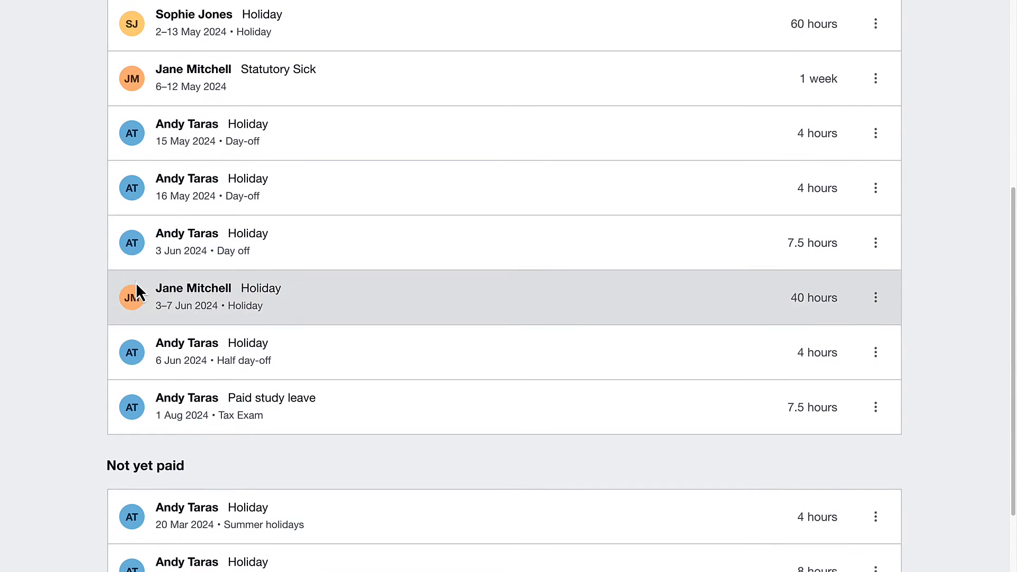
{"action": "scroll", "coordinate": [136, 416], "scroll_direction": "down", "scroll_amount": 1}
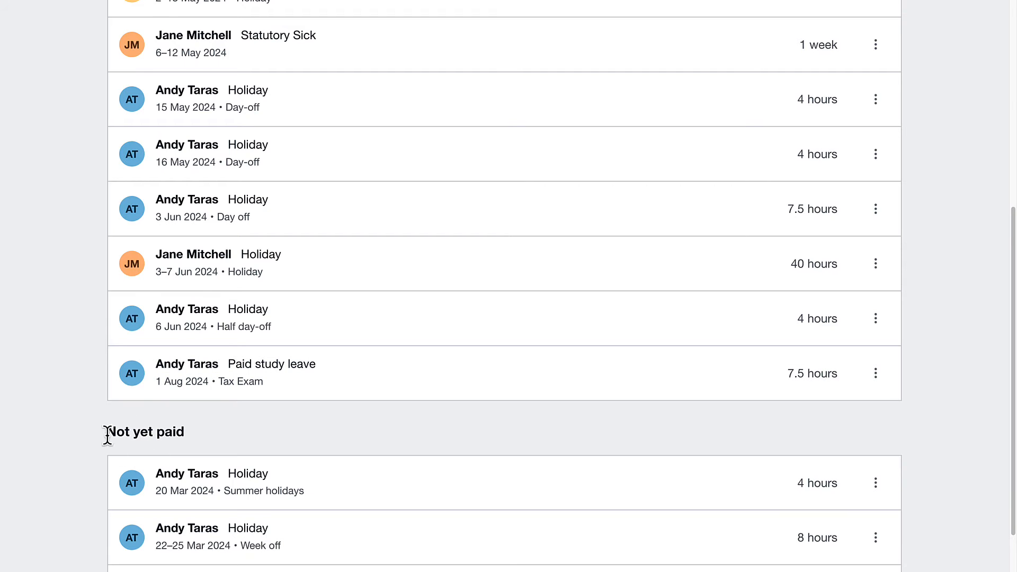
{"action": "scroll", "coordinate": [197, 437], "scroll_direction": "up", "scroll_amount": 5}
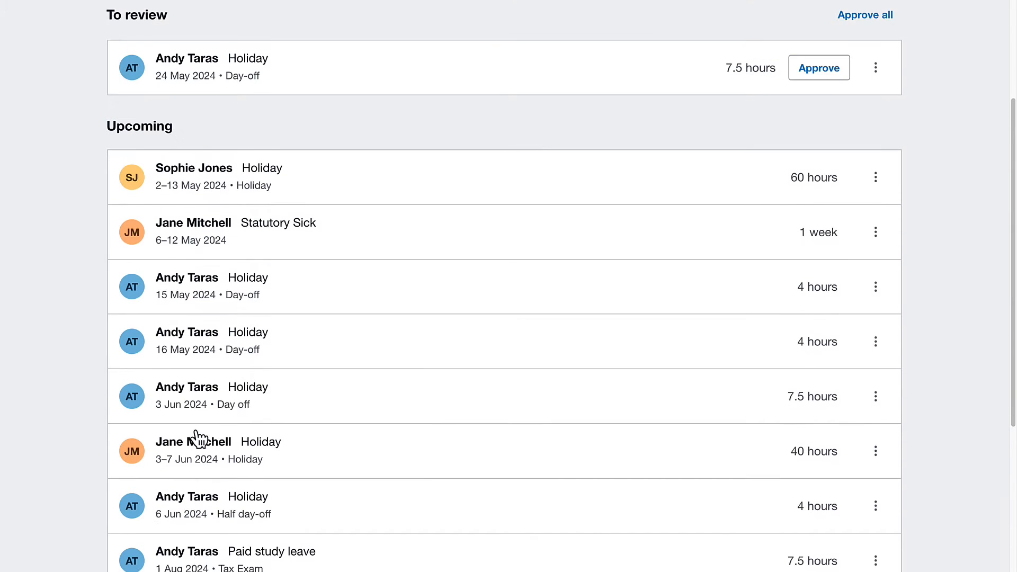
Open the employee's pending holiday request for 24 May 2024, check its decline options and approve it
{"action": "left_click", "coordinate": [270, 173]}
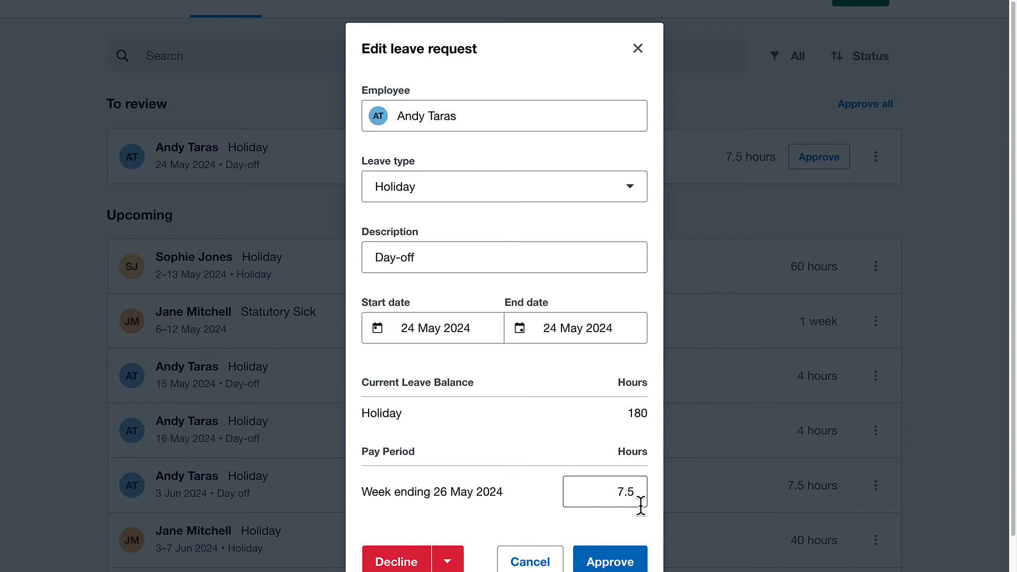
{"action": "scroll", "coordinate": [641, 506], "scroll_direction": "down", "scroll_amount": 1}
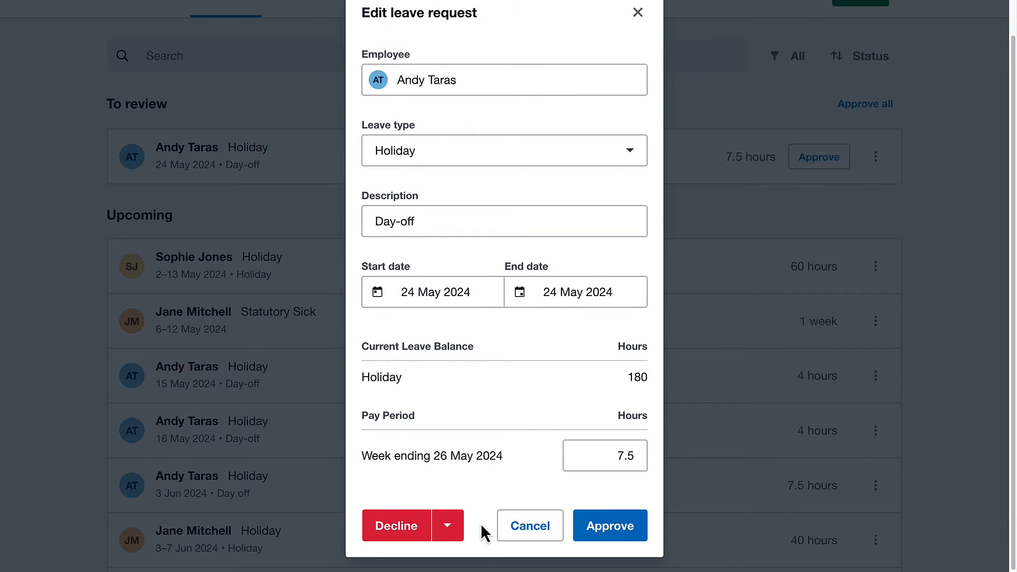
{"action": "left_click", "coordinate": [450, 536]}
{"action": "left_click", "coordinate": [578, 484]}
{"action": "left_click", "coordinate": [610, 530]}
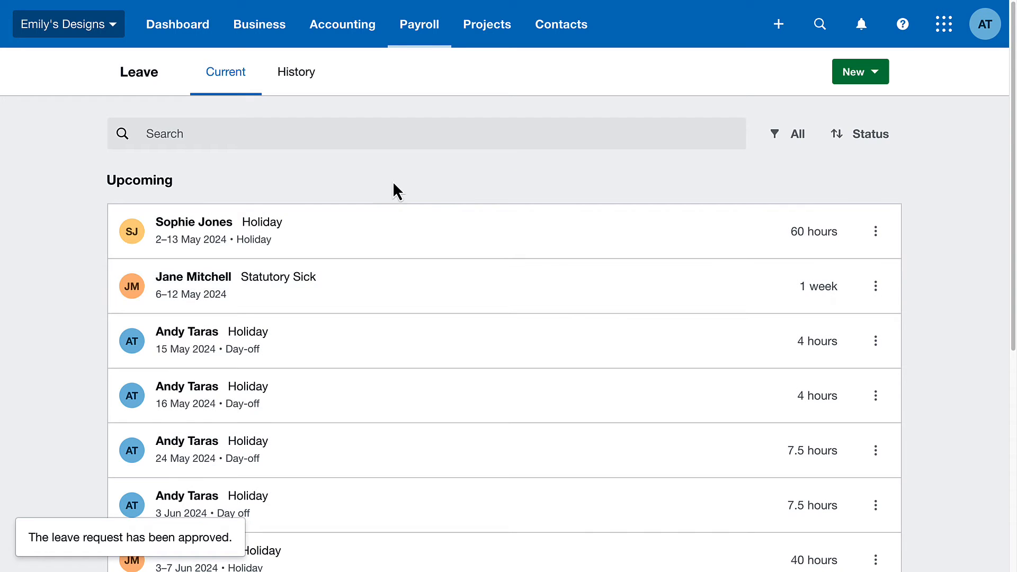
Open the leave history and examine the past requests and their statuses
{"action": "left_click", "coordinate": [295, 88]}
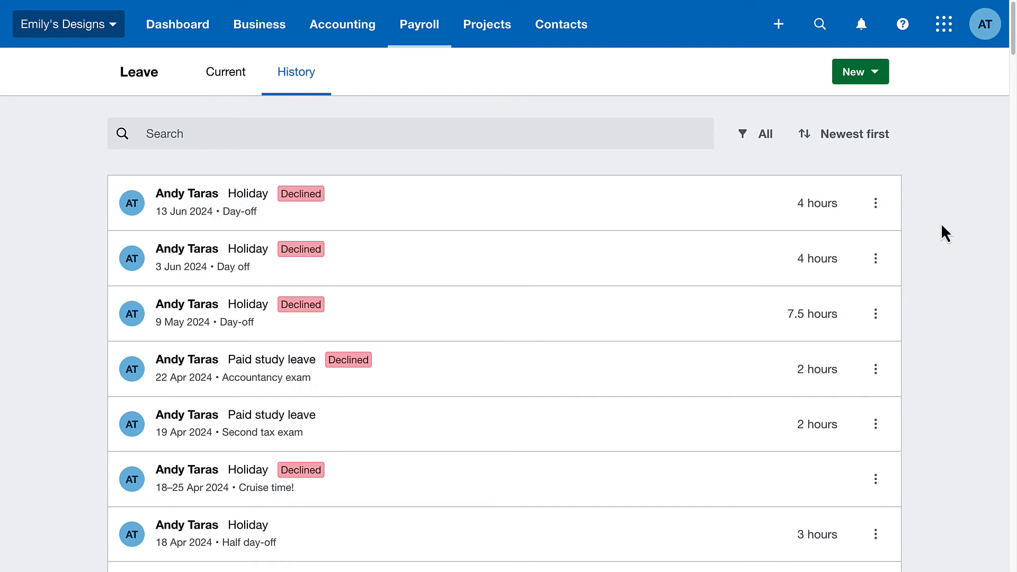
{"action": "scroll", "coordinate": [953, 233], "scroll_direction": "down", "scroll_amount": 2}
{"action": "scroll", "coordinate": [951, 226], "scroll_direction": "down", "scroll_amount": 14}
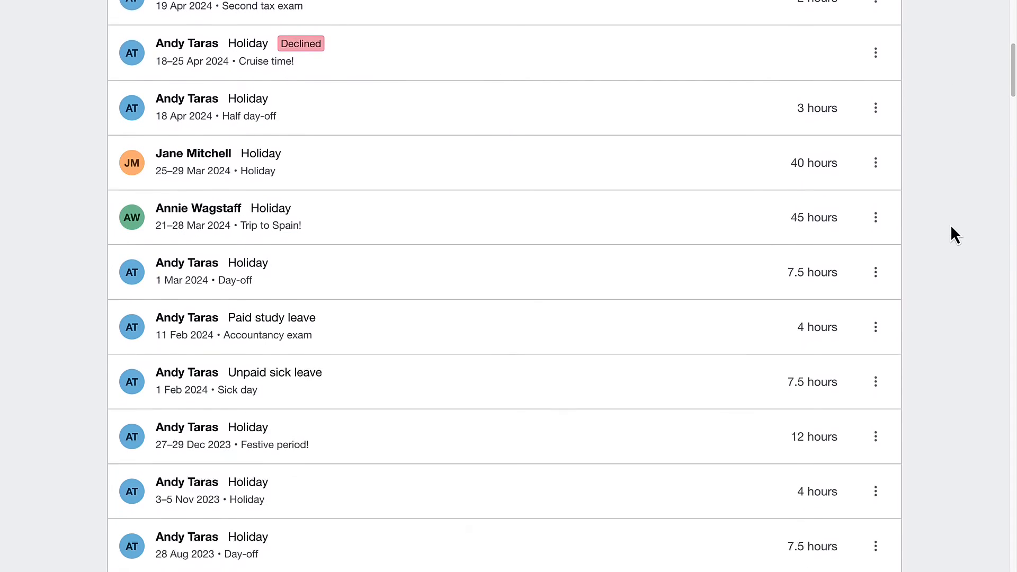
{"action": "scroll", "coordinate": [952, 227], "scroll_direction": "down", "scroll_amount": 12}
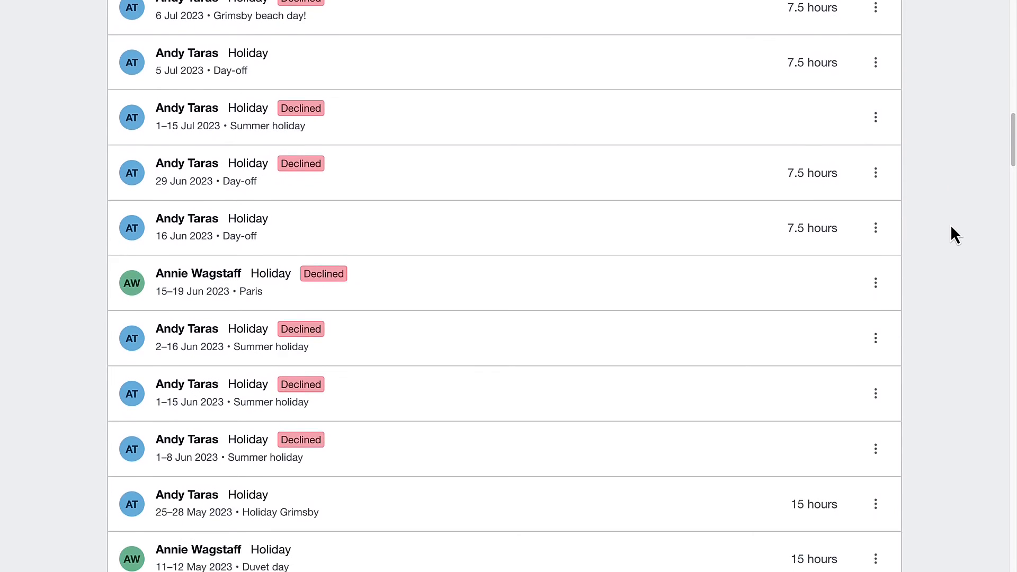
{"action": "scroll", "coordinate": [951, 227], "scroll_direction": "down", "scroll_amount": 11}
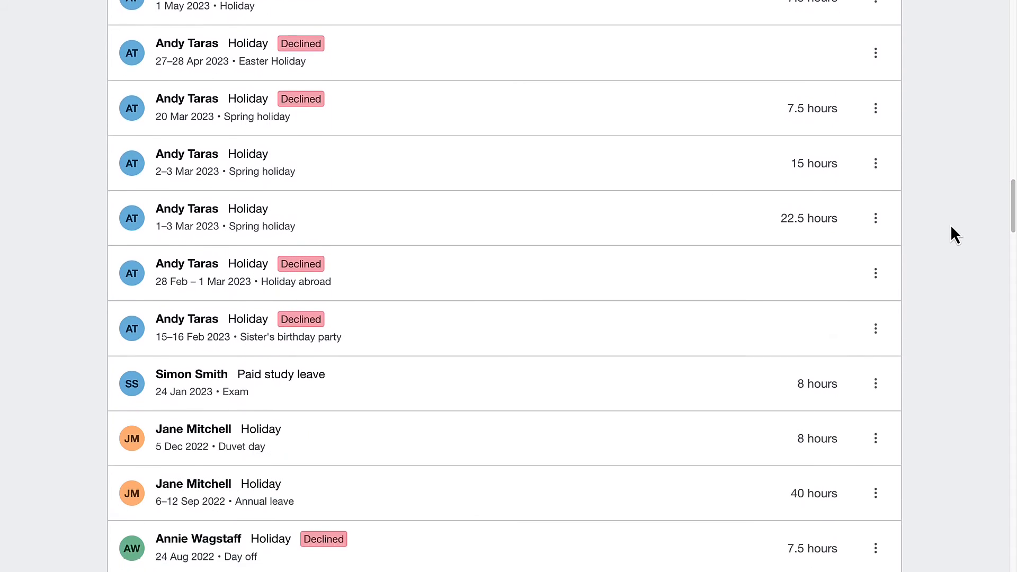
{"action": "scroll", "coordinate": [950, 224], "scroll_direction": "down", "scroll_amount": 6}
{"action": "scroll", "coordinate": [951, 225], "scroll_direction": "up", "scroll_amount": 15}
{"action": "scroll", "coordinate": [950, 225], "scroll_direction": "up", "scroll_amount": 20}
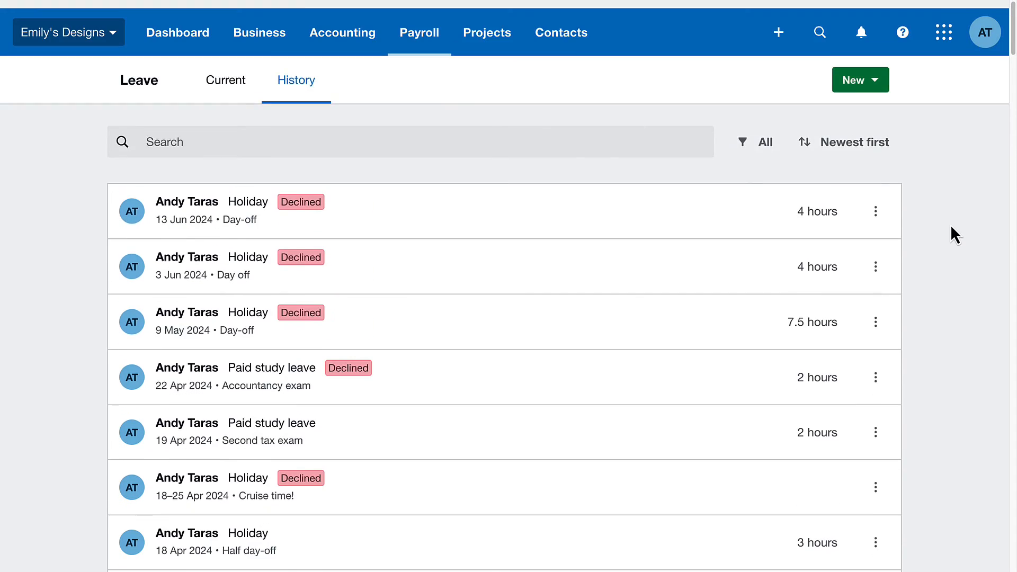
Search the leave history by an employee's first name and check the available filter and sort options
{"action": "left_click", "coordinate": [580, 139]}
{"action": "type", "text": "annie"}
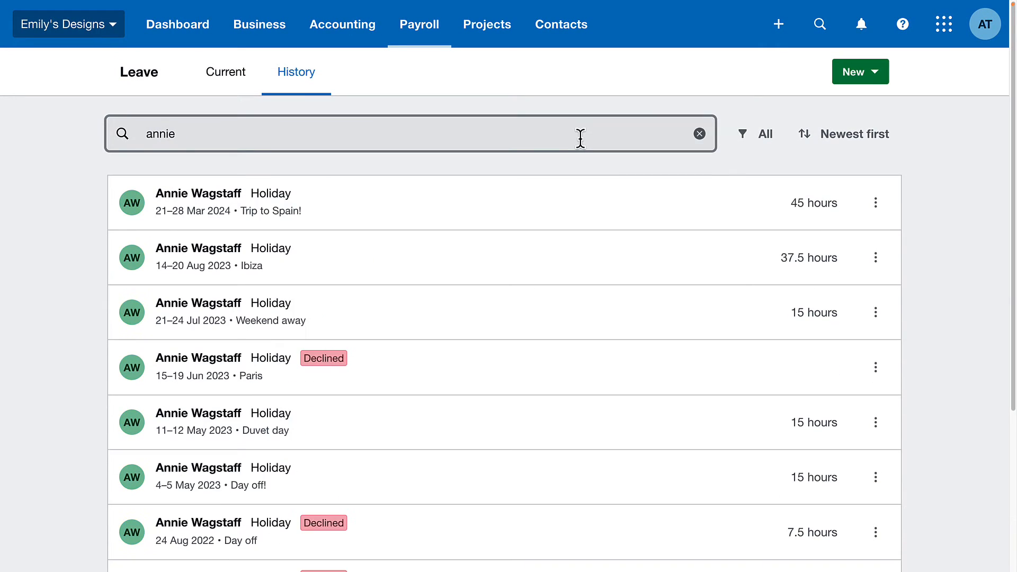
{"action": "left_click", "coordinate": [757, 137]}
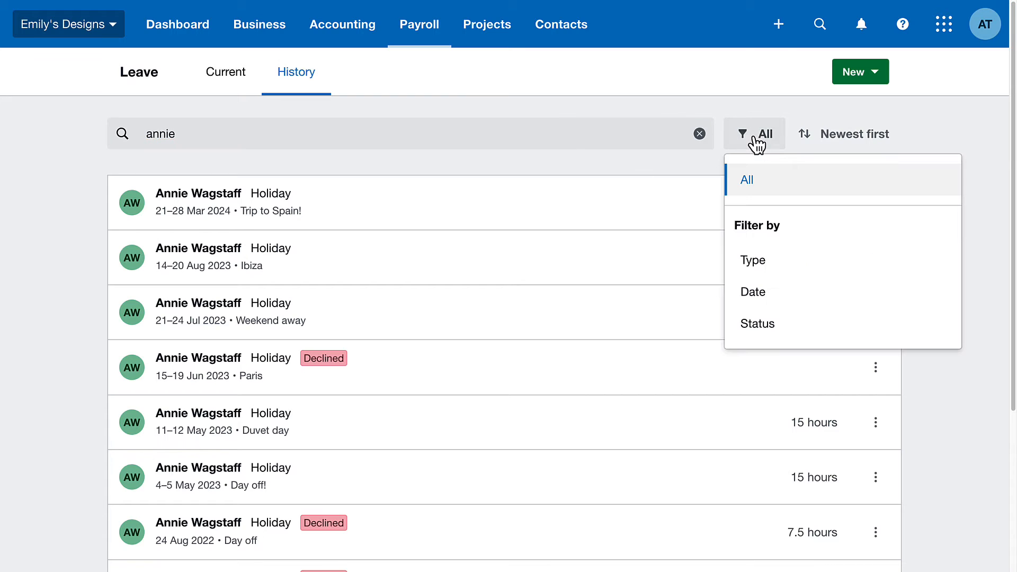
{"action": "left_click", "coordinate": [822, 142]}
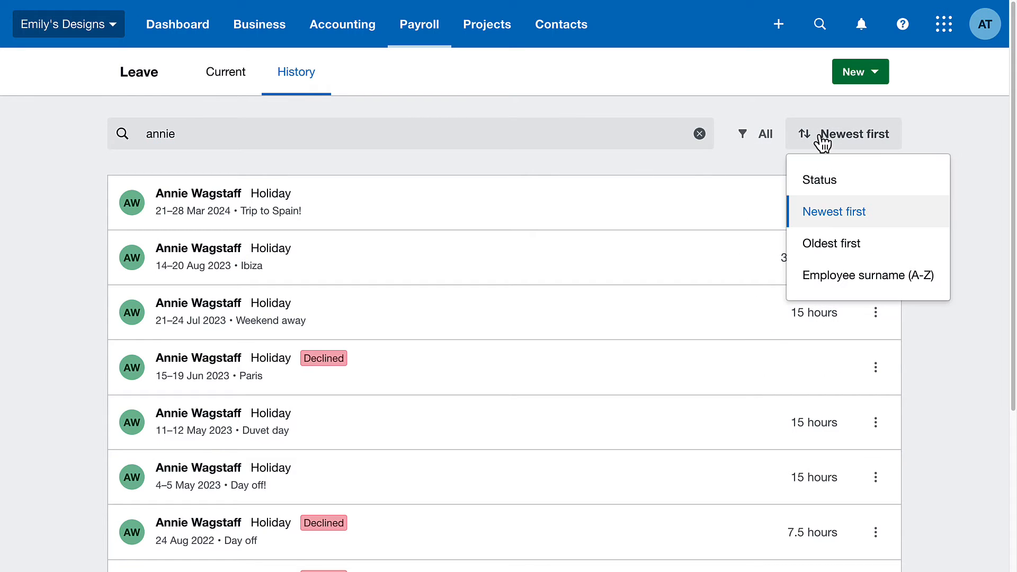
{"action": "left_click", "coordinate": [786, 109]}
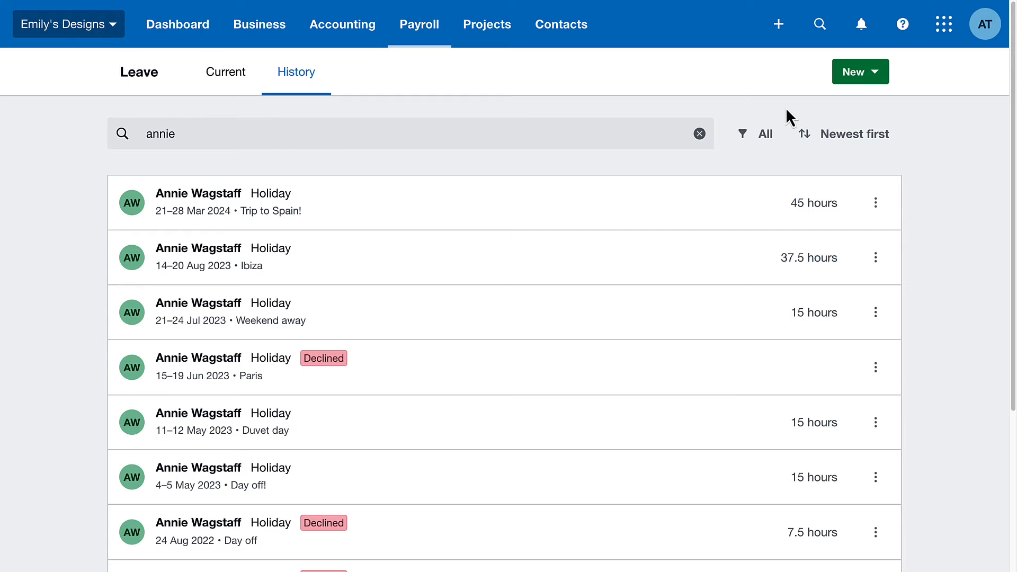
Open the payroll Timesheets page and show the timesheets of the Weekly pay calendar
{"action": "left_click", "coordinate": [433, 46]}
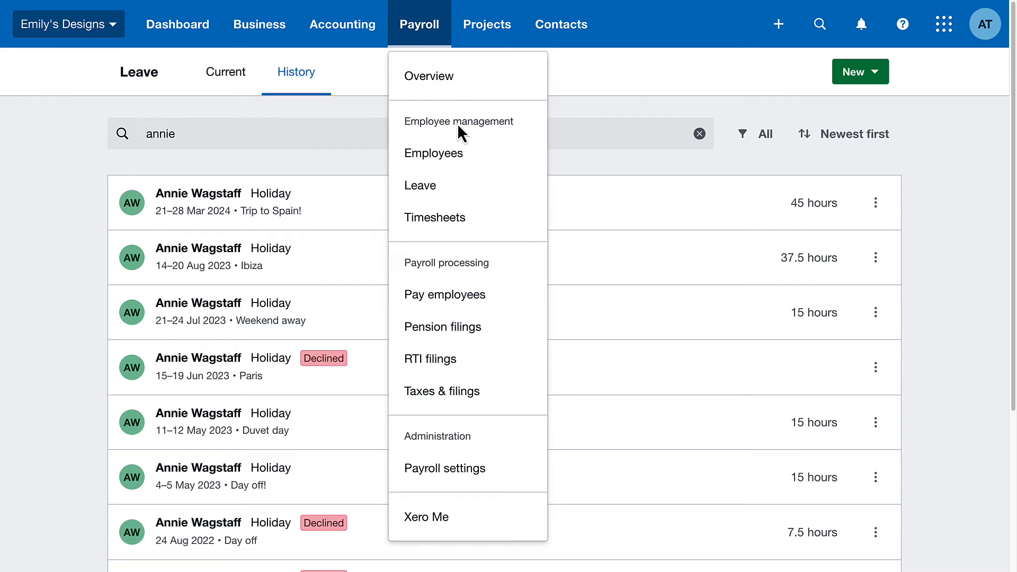
{"action": "left_click", "coordinate": [471, 221]}
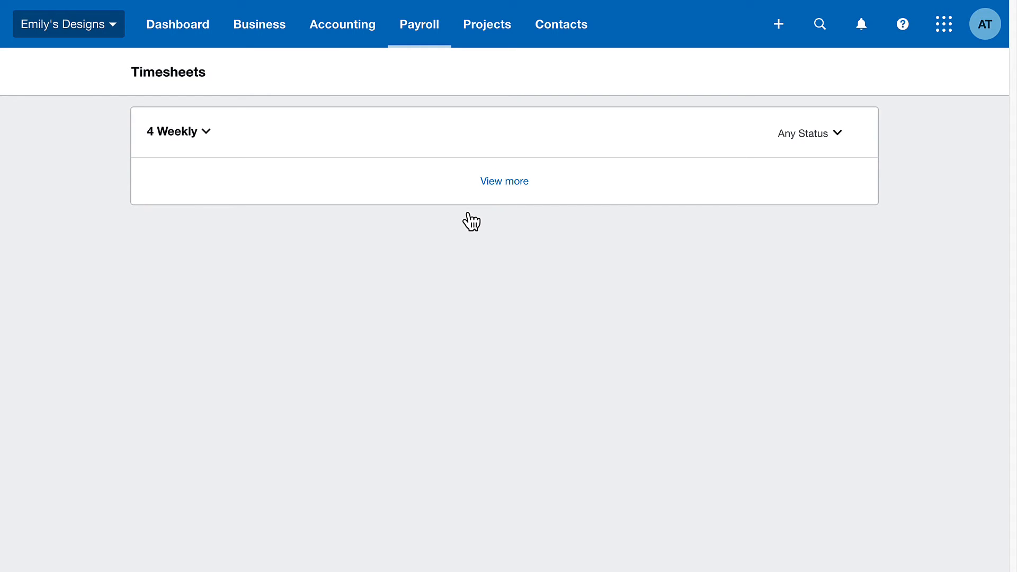
{"action": "left_click", "coordinate": [204, 135]}
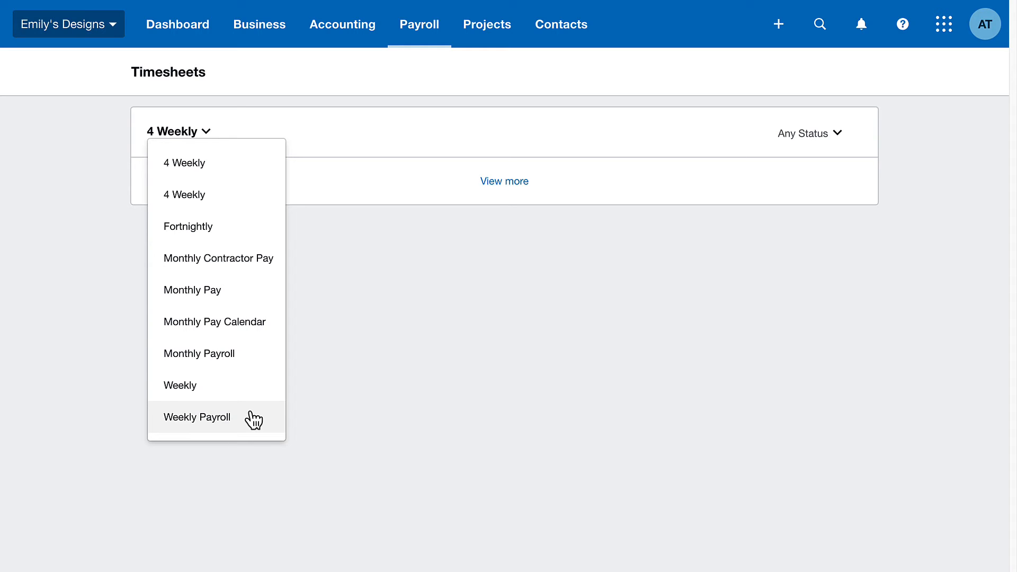
{"action": "left_click", "coordinate": [220, 392]}
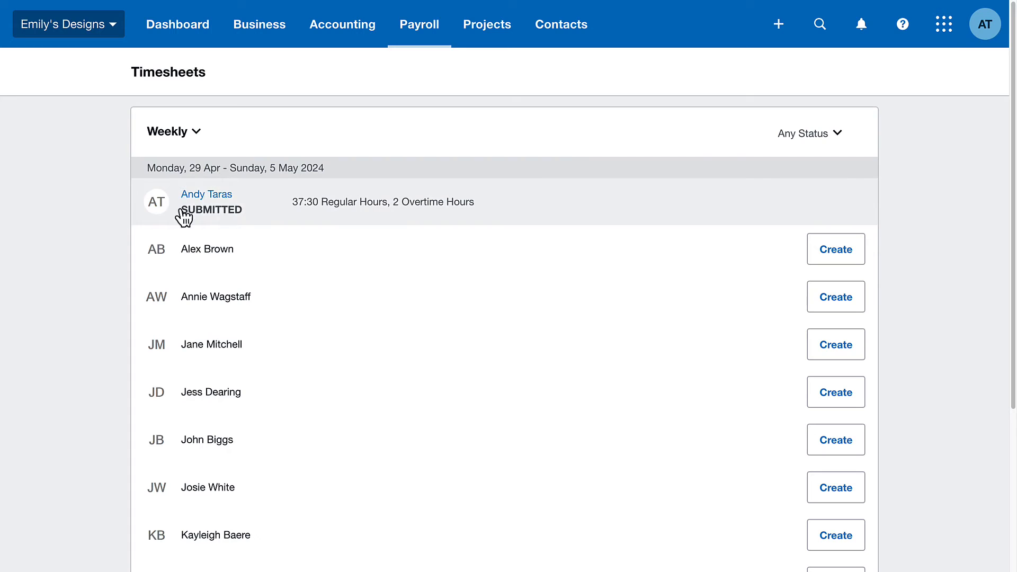
Open the employee's submitted timesheet for 29 Apr – 5 May, check its other actions and approve it
{"action": "left_click", "coordinate": [260, 208]}
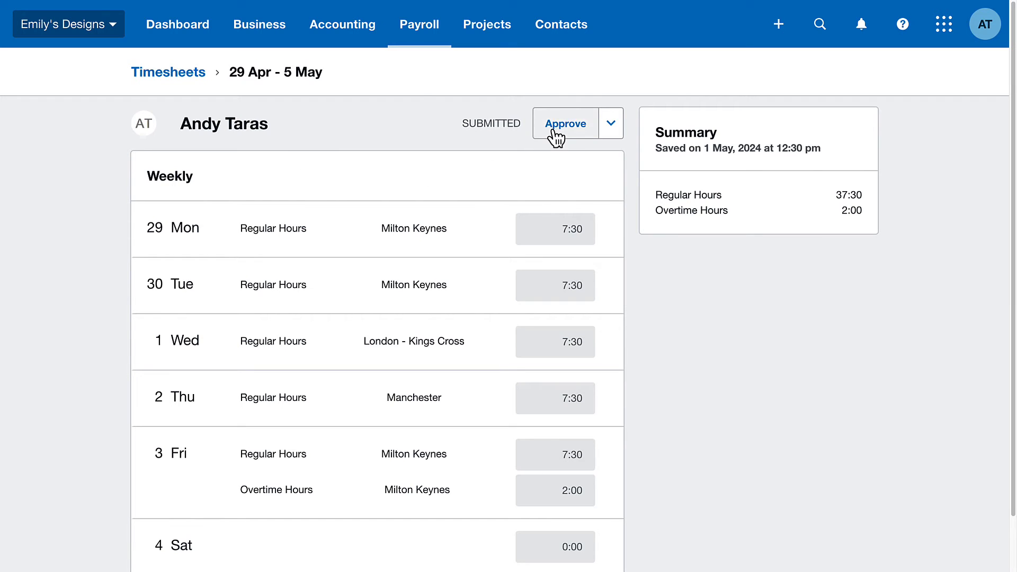
{"action": "left_click", "coordinate": [617, 133]}
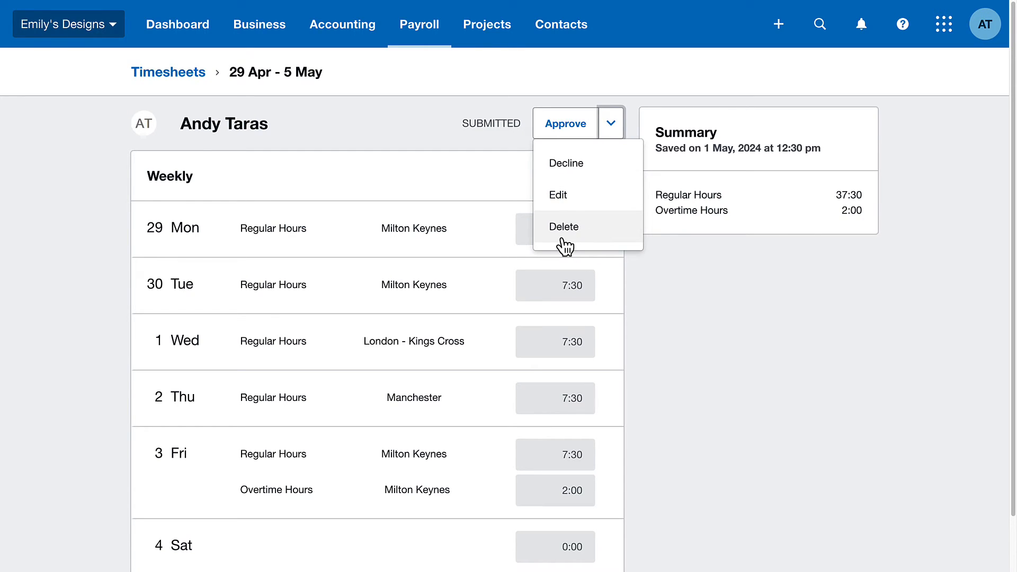
{"action": "left_click", "coordinate": [562, 127]}
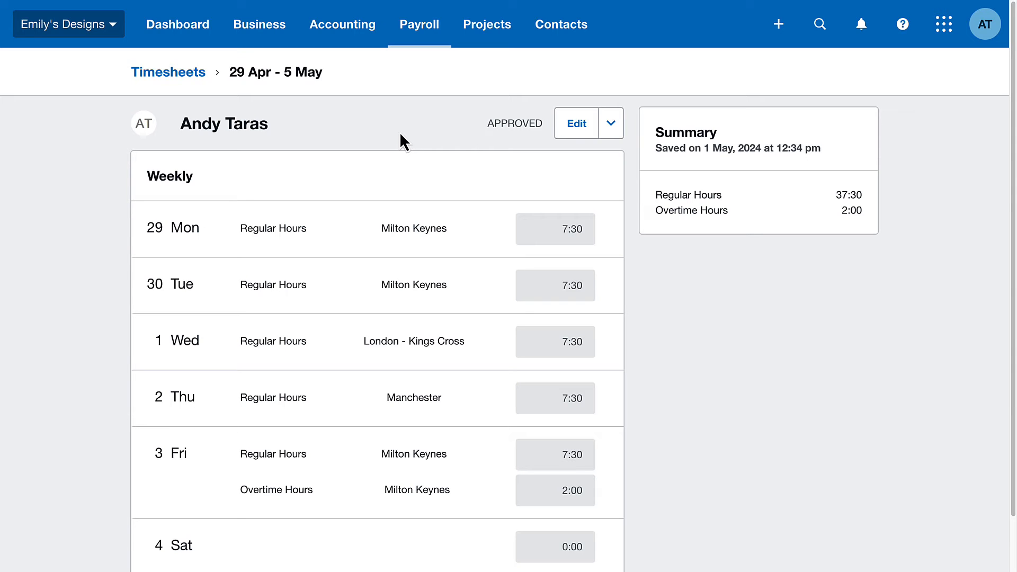
Open the payroll page for paying employees
{"action": "left_click", "coordinate": [423, 36]}
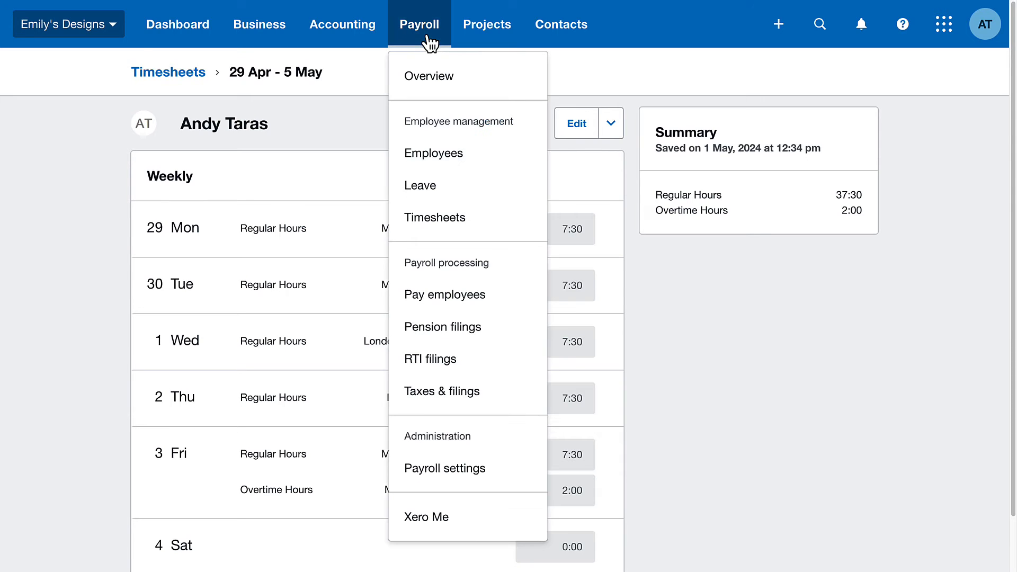
{"action": "left_click", "coordinate": [489, 293]}
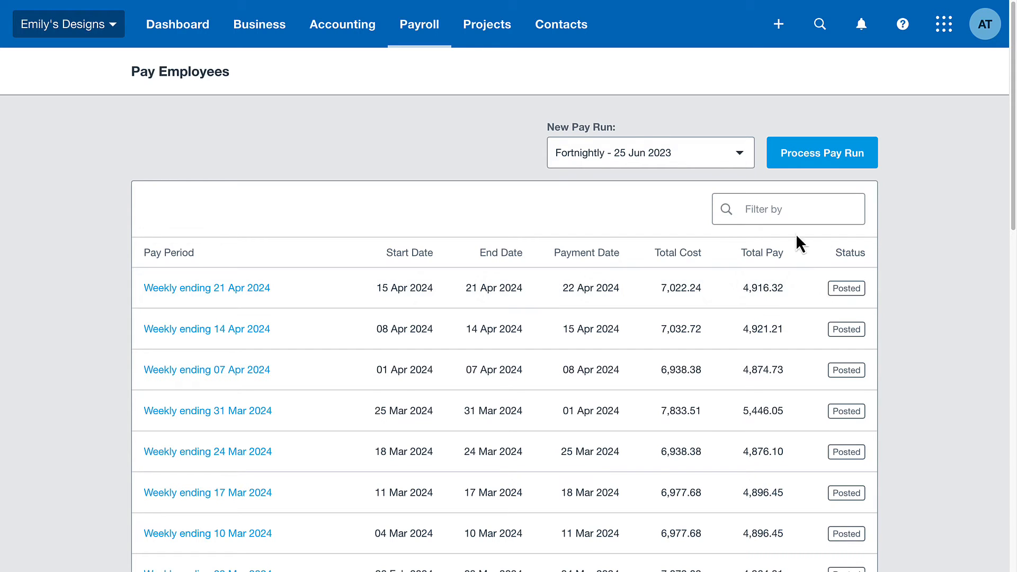
Start processing a new pay run for the Weekly - 28 Apr 2024 period
{"action": "left_click", "coordinate": [738, 167]}
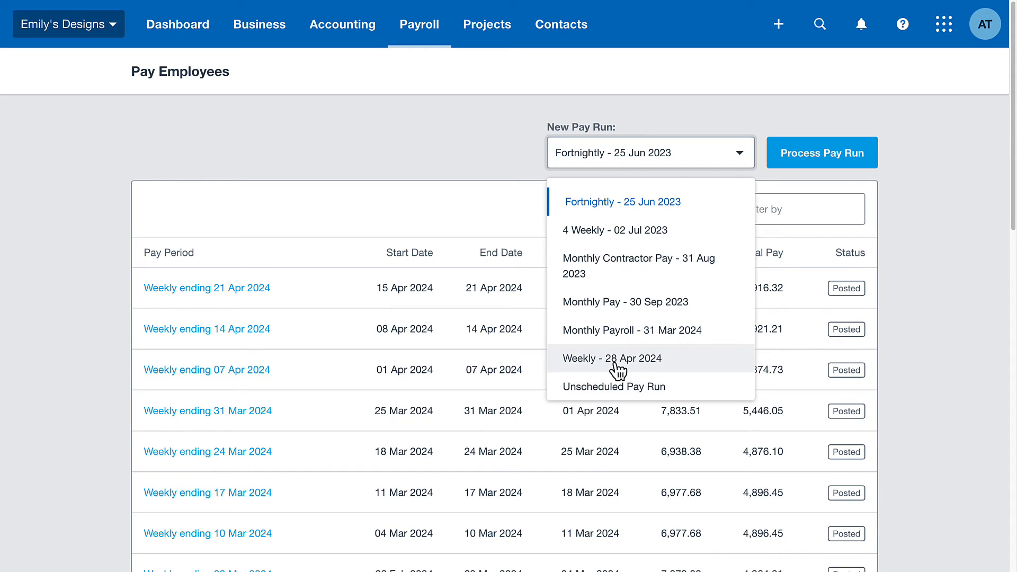
{"action": "left_click", "coordinate": [638, 369]}
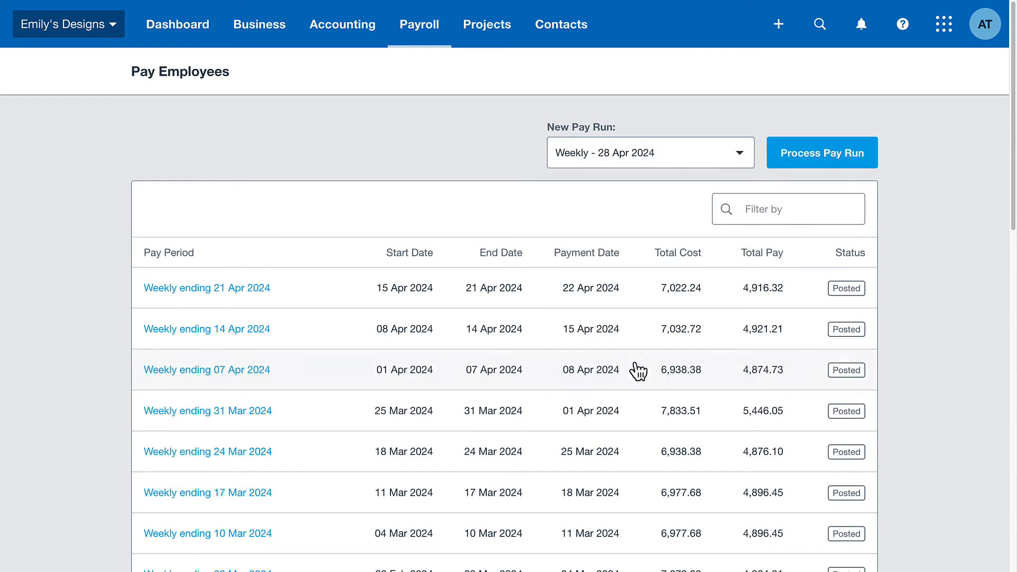
{"action": "left_click", "coordinate": [850, 172]}
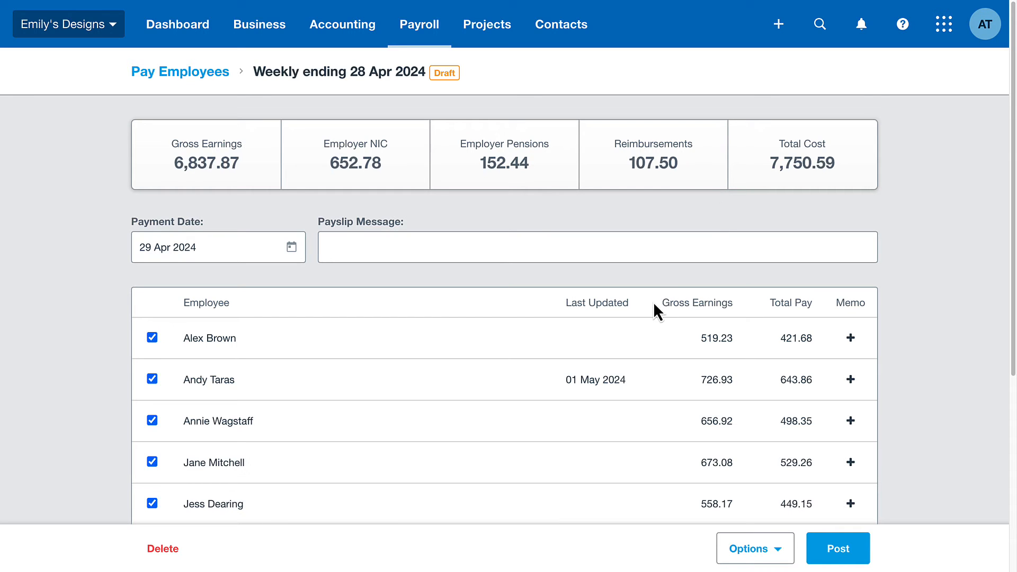
Open the payslip of the second employee in the pay run and add a Bonus earning of 500
{"action": "scroll", "coordinate": [654, 306], "scroll_direction": "down", "scroll_amount": 3}
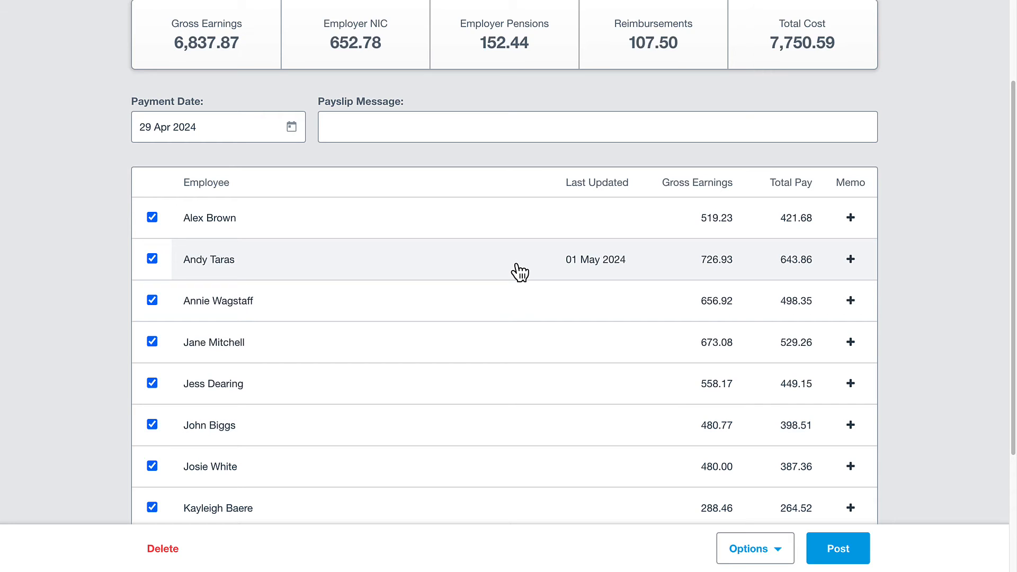
{"action": "left_click", "coordinate": [473, 265]}
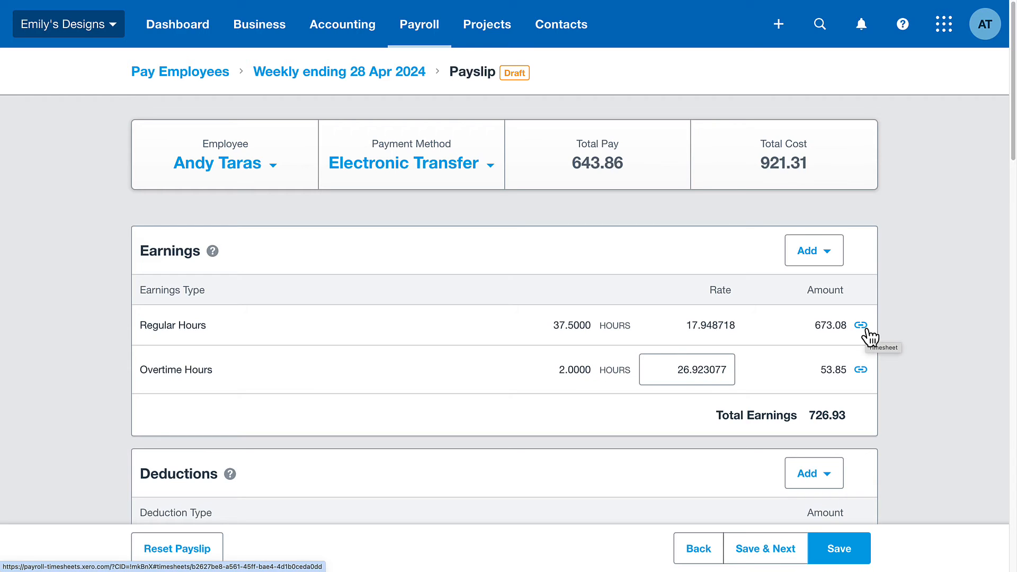
{"action": "left_click", "coordinate": [815, 262]}
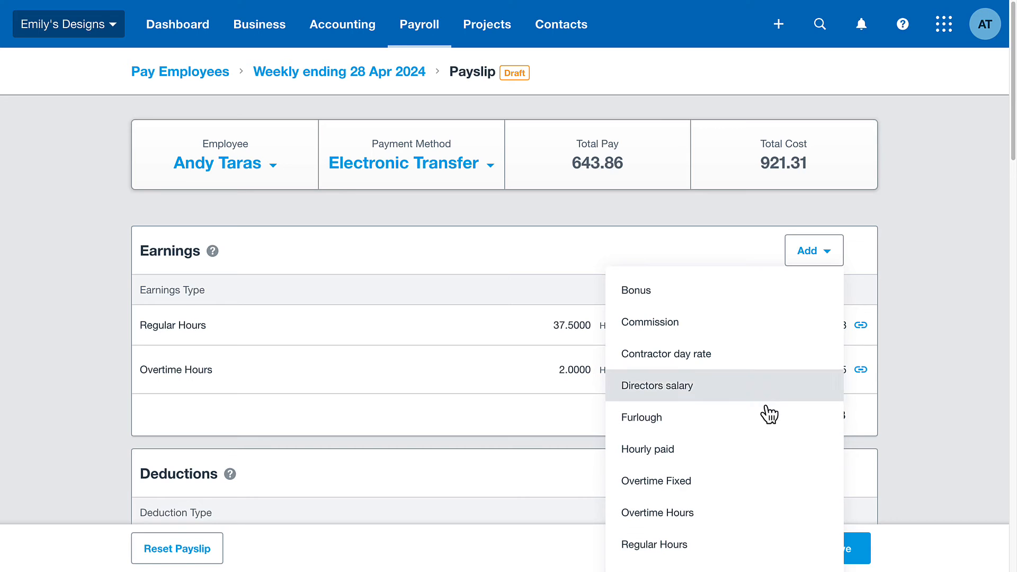
{"action": "left_click", "coordinate": [748, 306]}
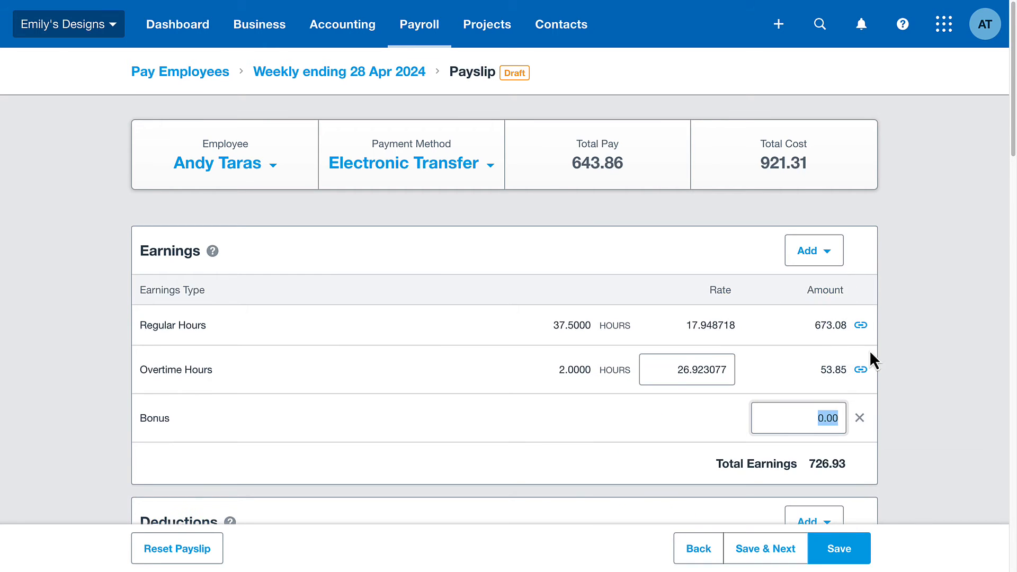
{"action": "type", "text": "500"}
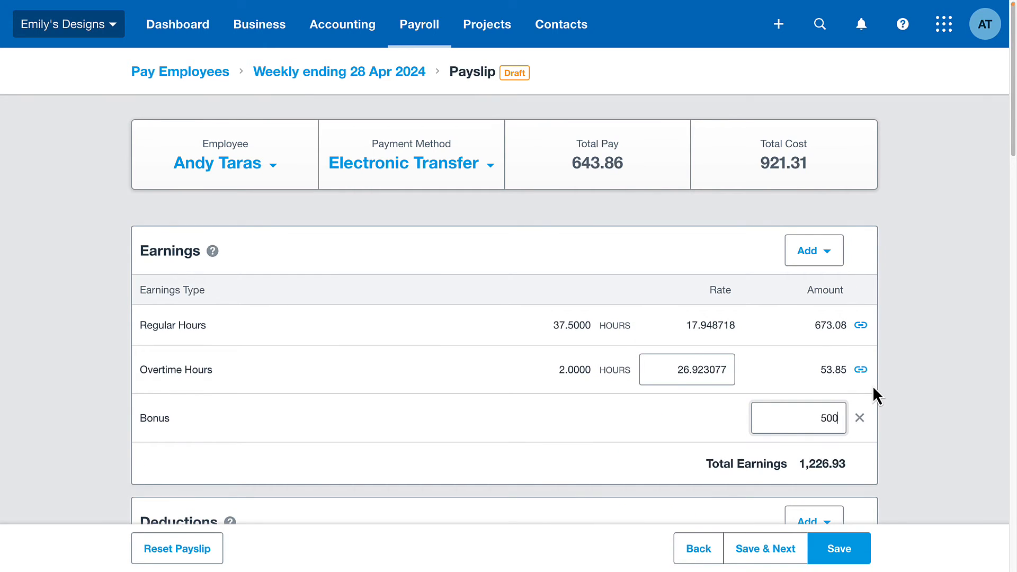
{"action": "left_click", "coordinate": [964, 398]}
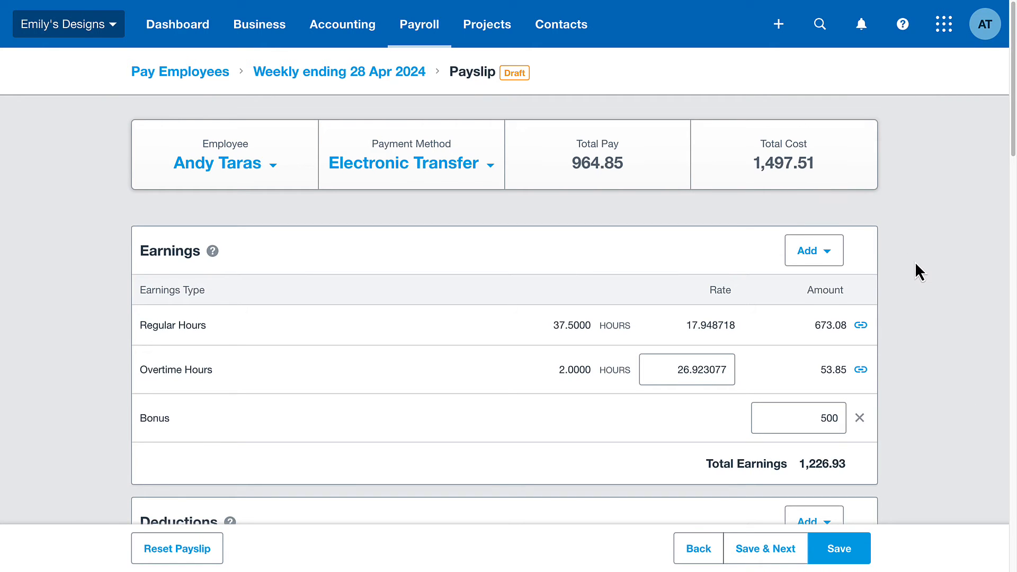
Review the payslip's deductions, taxes, reimbursements, pensions, leave accruals and totals, and save the payslip
{"action": "scroll", "coordinate": [916, 264], "scroll_direction": "down", "scroll_amount": 3}
{"action": "scroll", "coordinate": [915, 263], "scroll_direction": "down", "scroll_amount": 1}
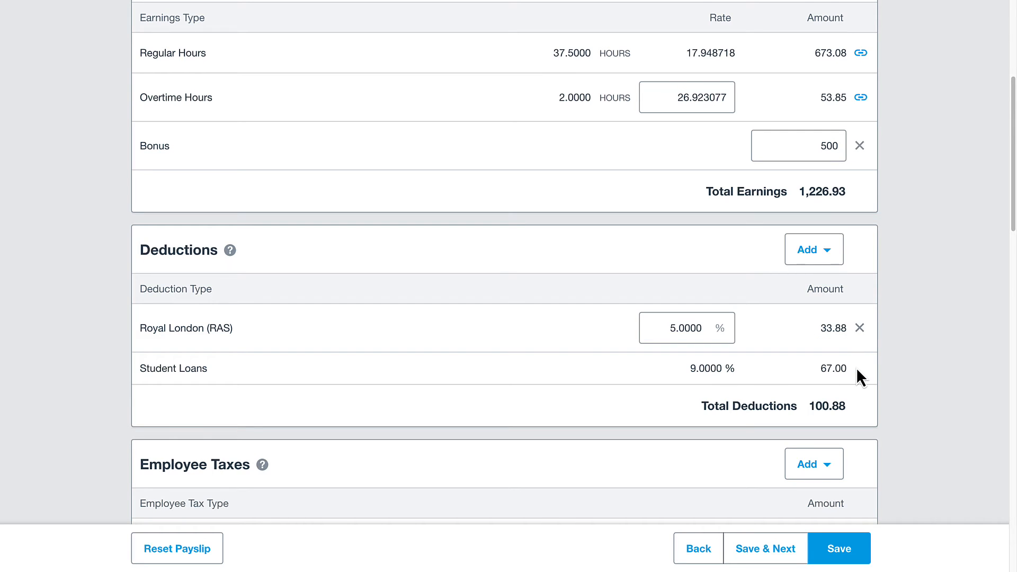
{"action": "scroll", "coordinate": [856, 367], "scroll_direction": "down", "scroll_amount": 3}
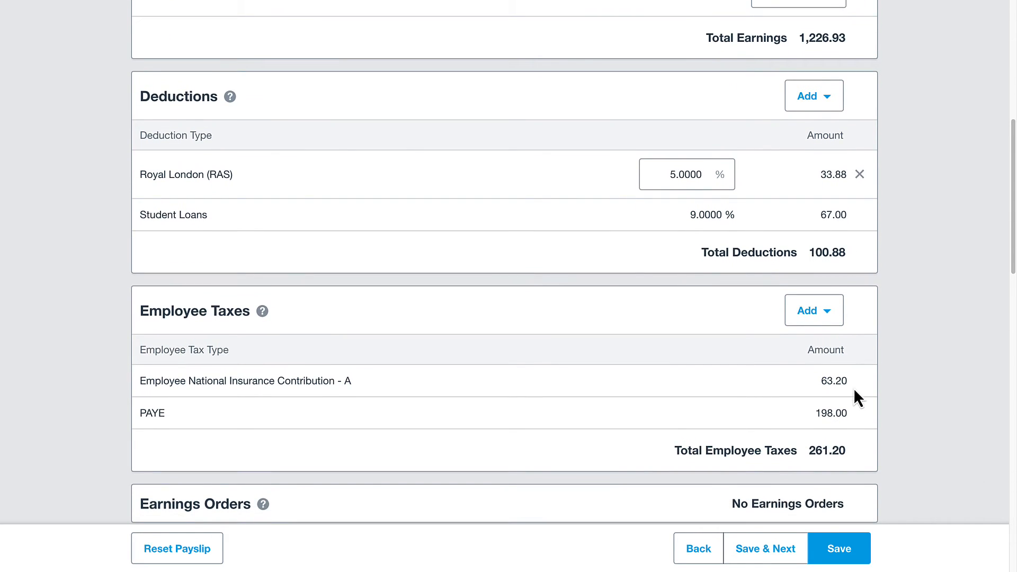
{"action": "scroll", "coordinate": [905, 407], "scroll_direction": "down", "scroll_amount": 10}
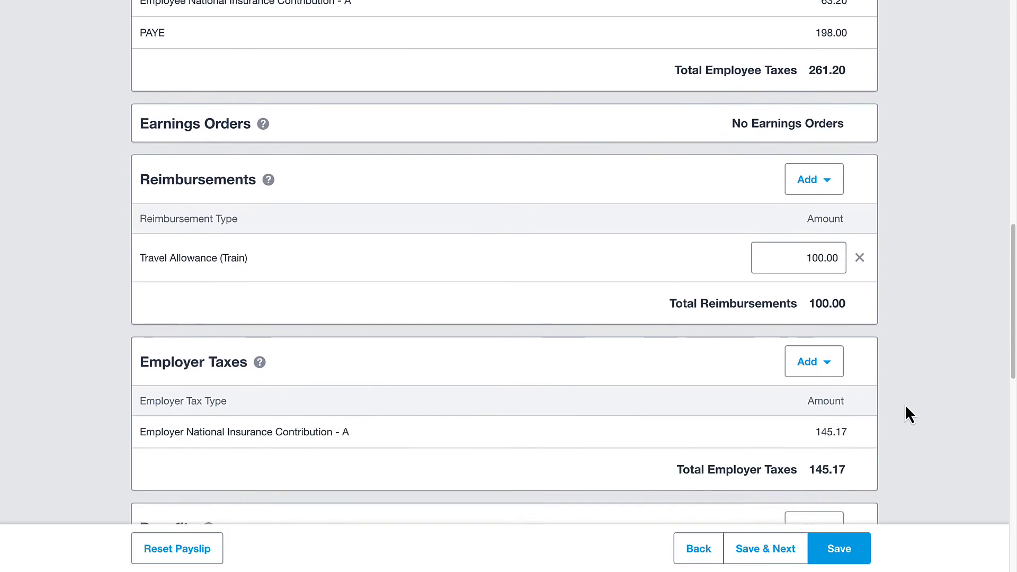
{"action": "scroll", "coordinate": [905, 405], "scroll_direction": "down", "scroll_amount": 8}
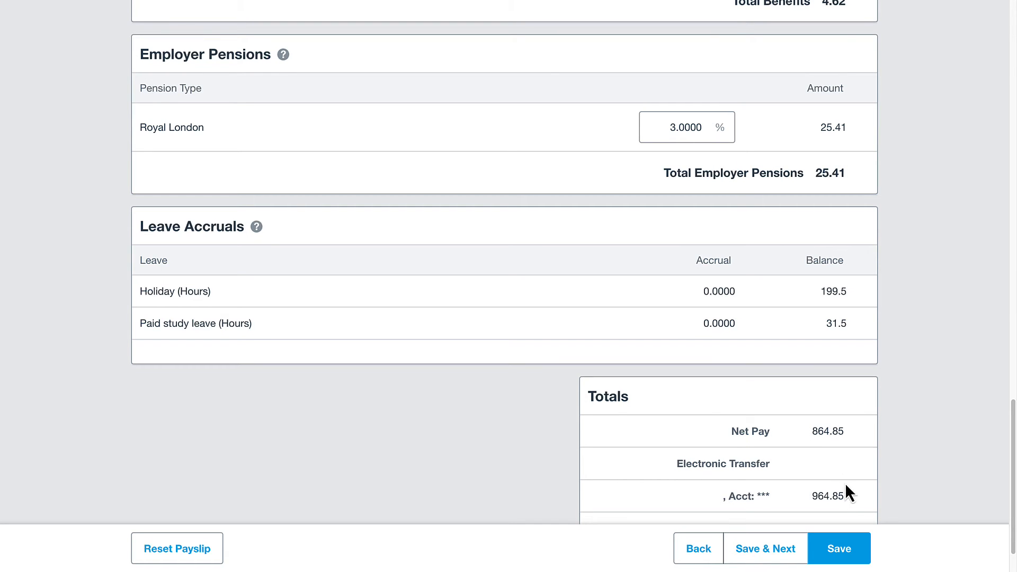
{"action": "left_click", "coordinate": [832, 549]}
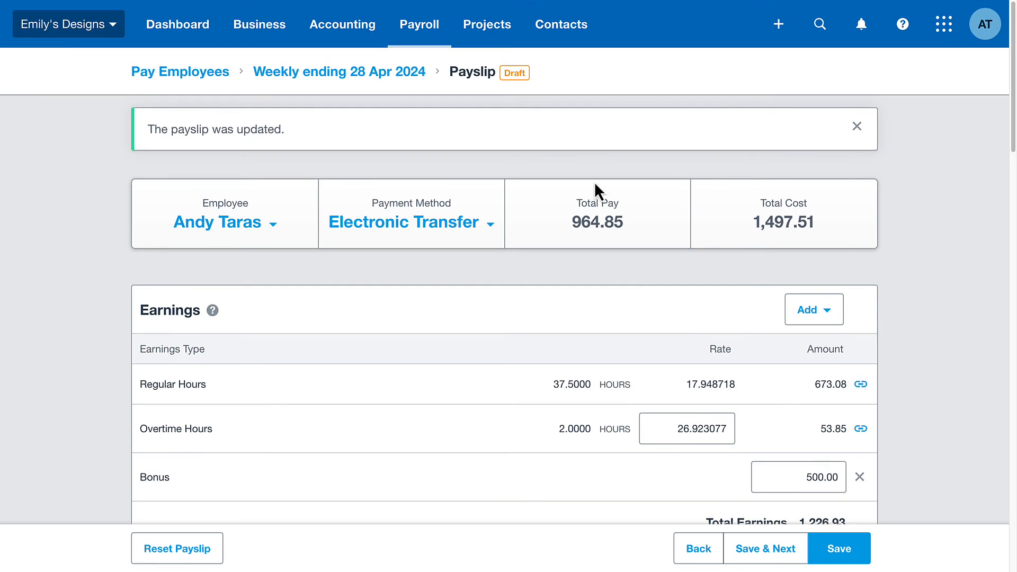
Review and save the payslip of the other employee last updated on 01 May 2024, and return to the weekly pay run
{"action": "left_click", "coordinate": [404, 75]}
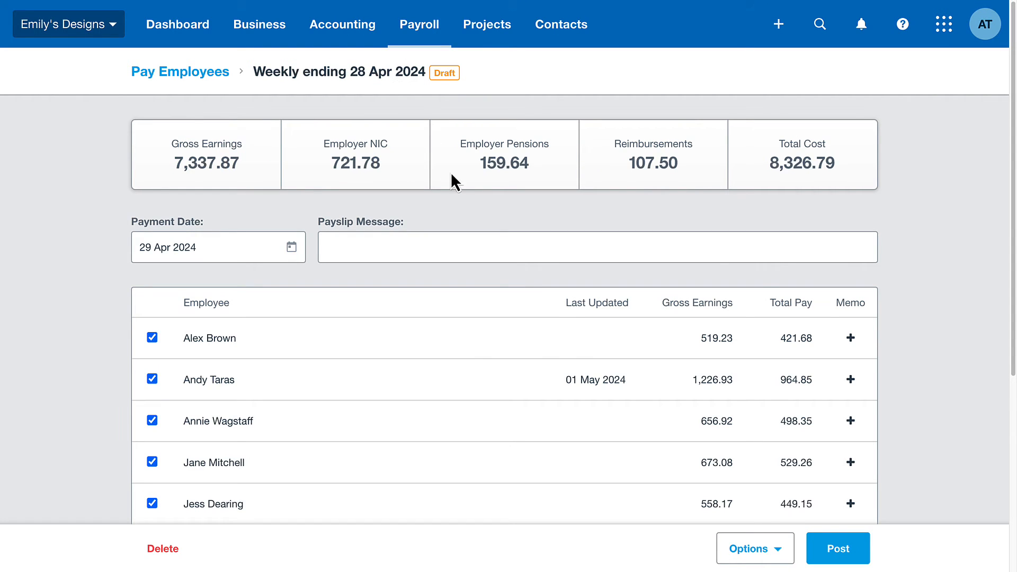
{"action": "scroll", "coordinate": [463, 196], "scroll_direction": "down", "scroll_amount": 4}
{"action": "scroll", "coordinate": [466, 202], "scroll_direction": "down", "scroll_amount": 2}
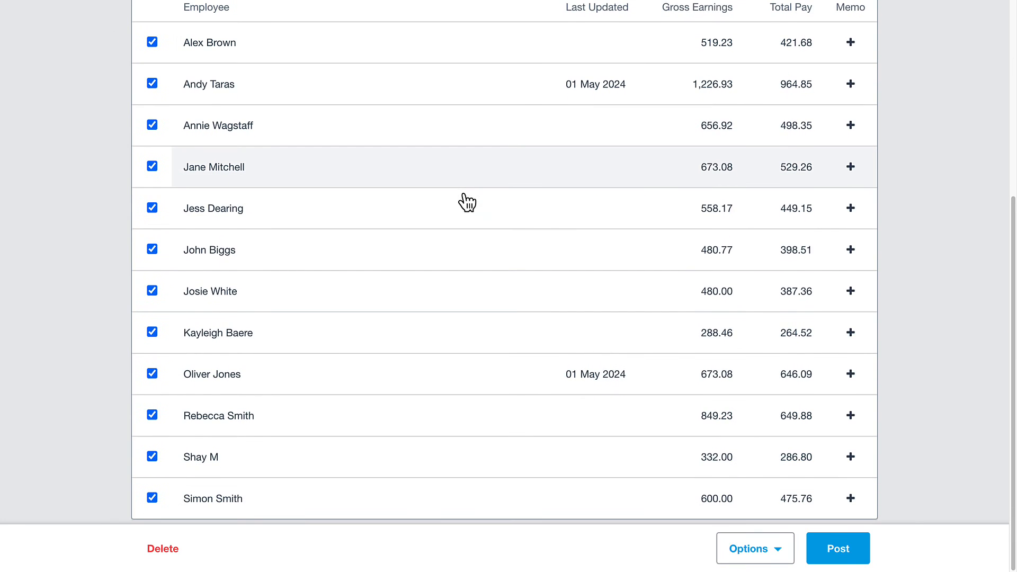
{"action": "left_click", "coordinate": [452, 374]}
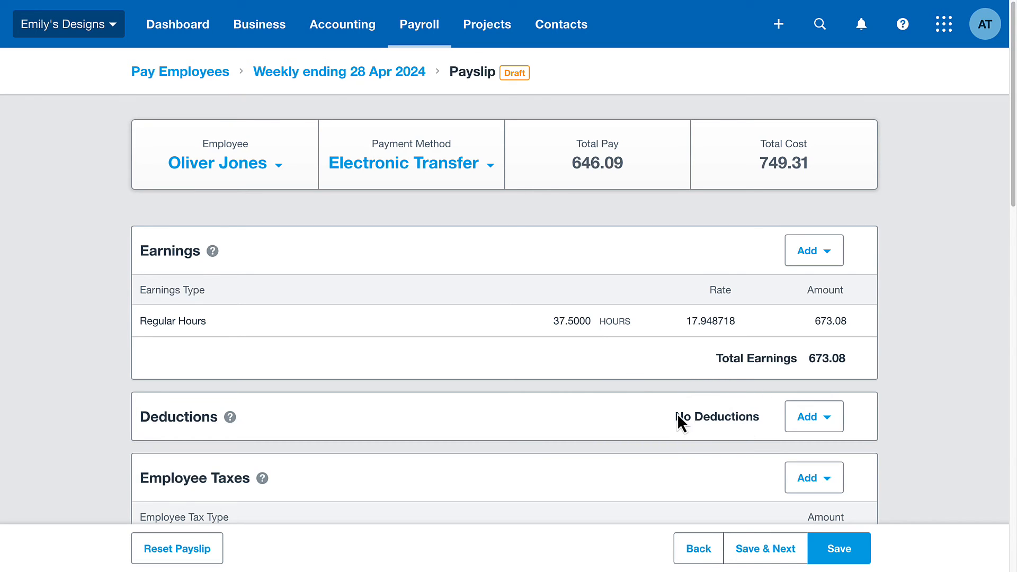
{"action": "scroll", "coordinate": [772, 432], "scroll_direction": "down", "scroll_amount": 14}
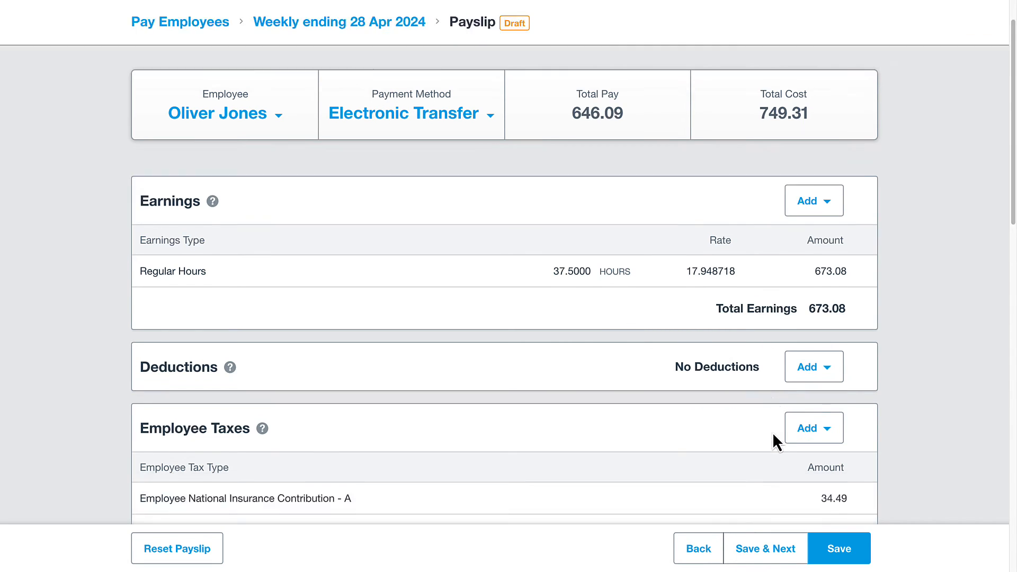
{"action": "scroll", "coordinate": [772, 432], "scroll_direction": "down", "scroll_amount": 5}
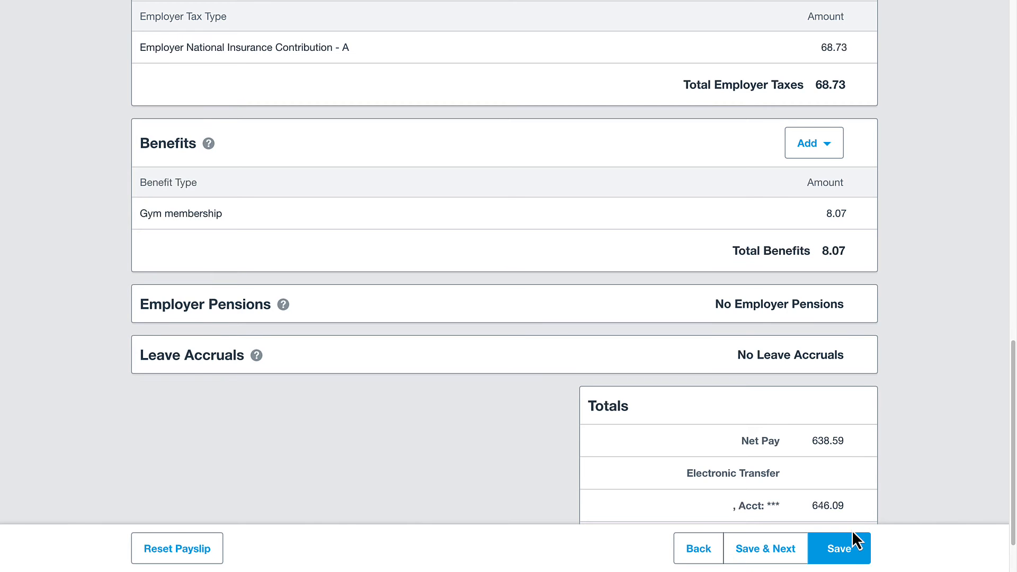
{"action": "left_click", "coordinate": [853, 553]}
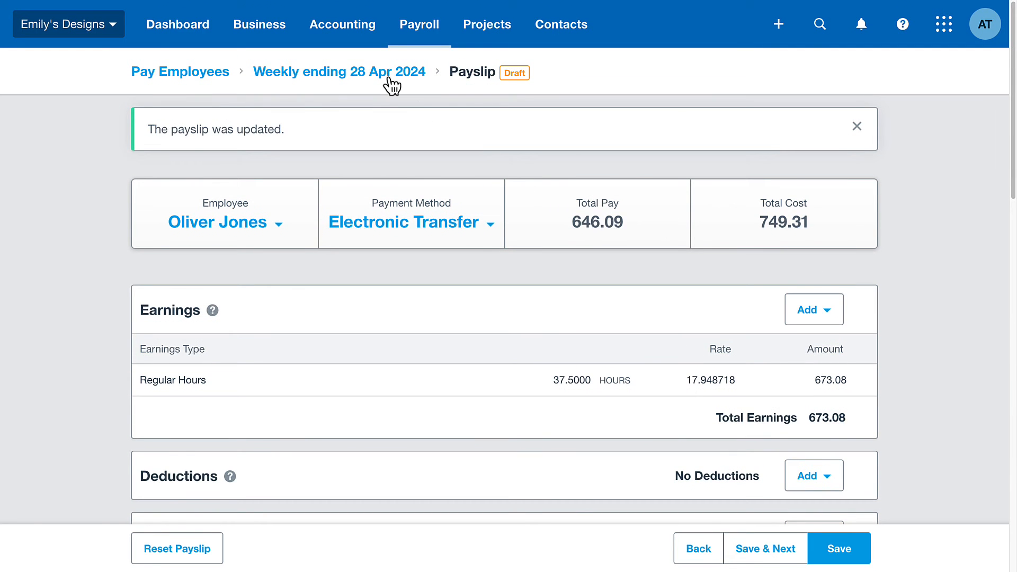
{"action": "left_click", "coordinate": [387, 78]}
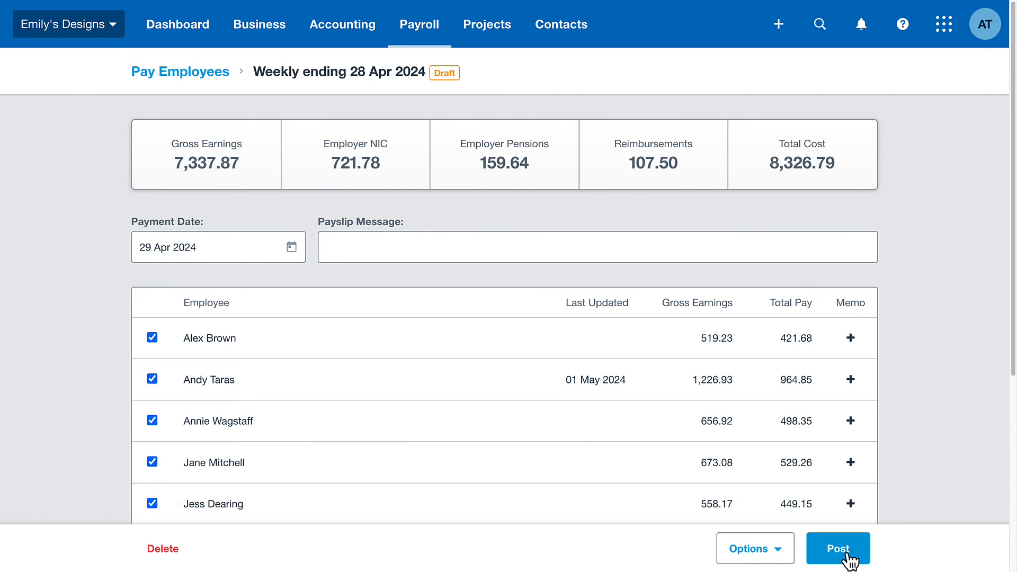
Check the draft pay run's report and download options, post it, and confirm automatic pension enrolment without a postponement date
{"action": "left_click", "coordinate": [782, 558]}
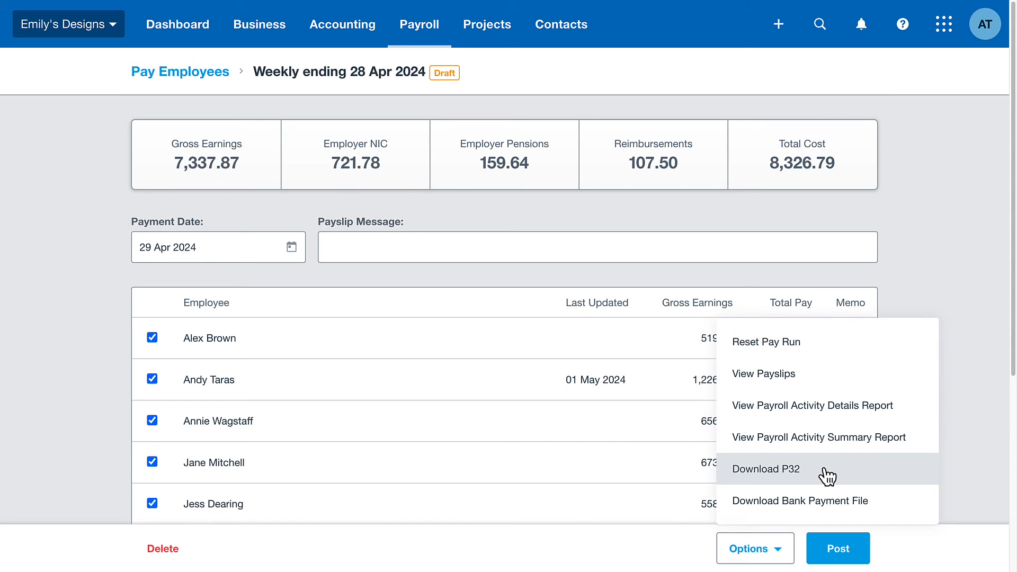
{"action": "left_click", "coordinate": [852, 539]}
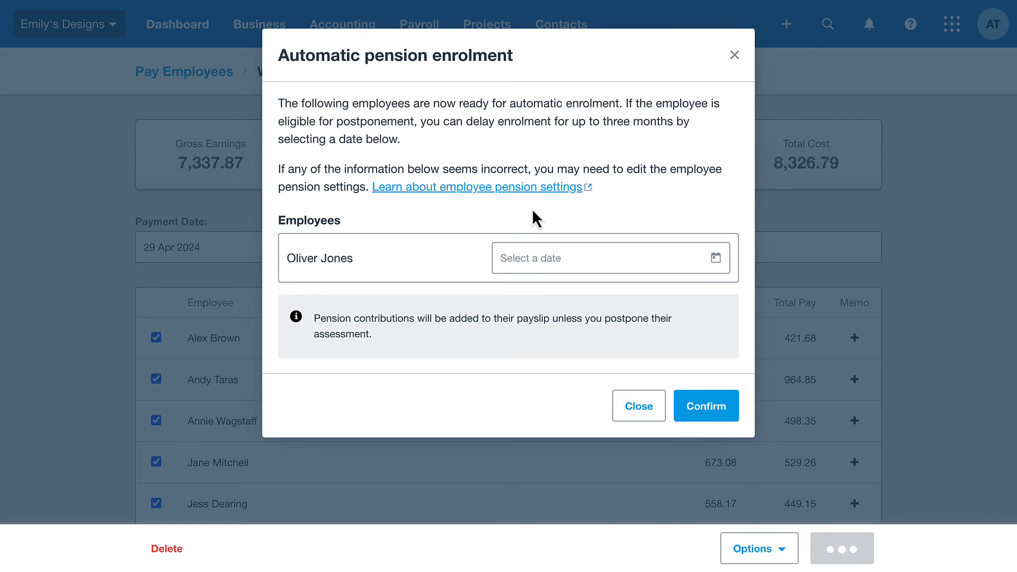
{"action": "left_click", "coordinate": [715, 257]}
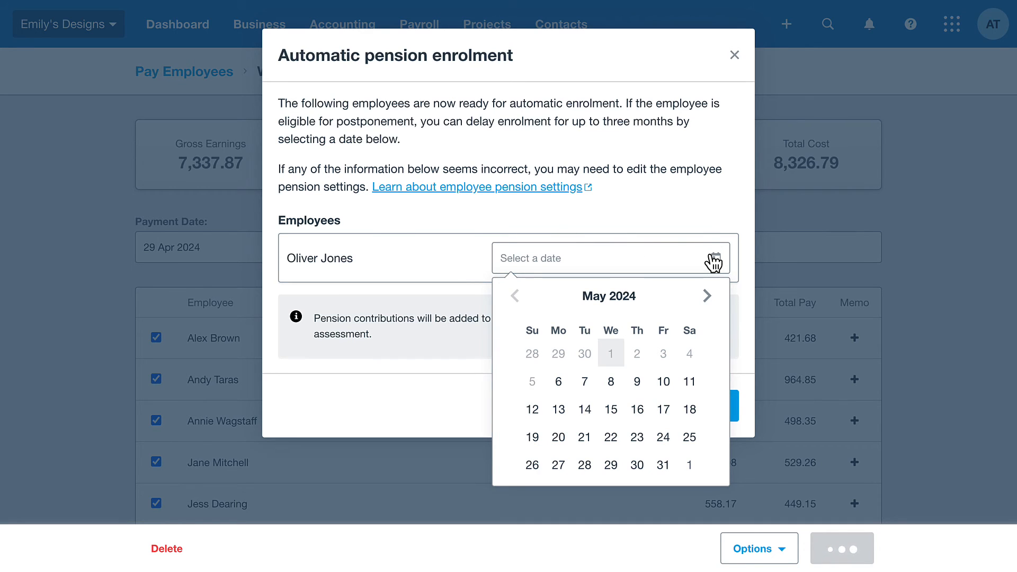
{"action": "left_click", "coordinate": [680, 219]}
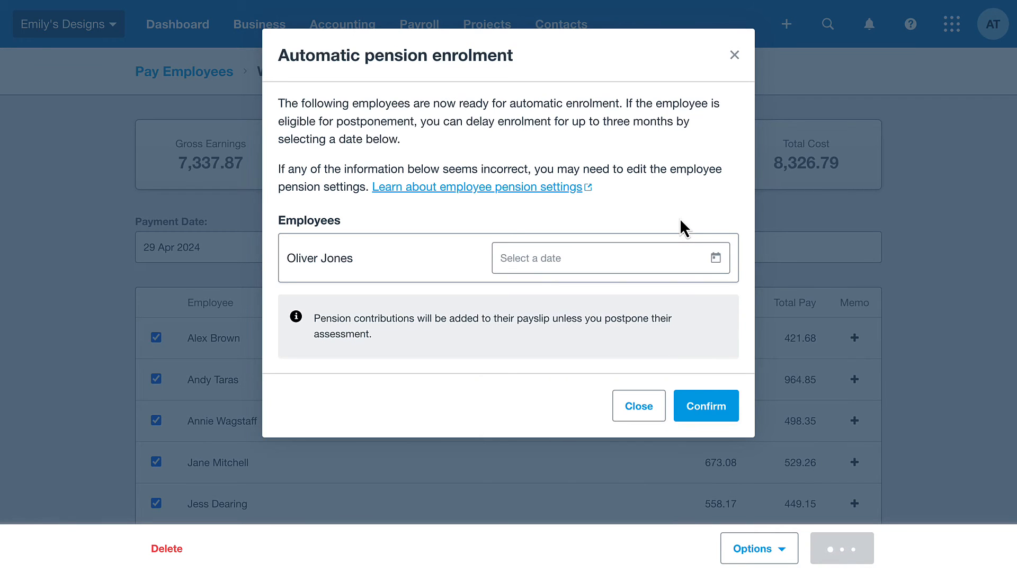
{"action": "left_click", "coordinate": [735, 405]}
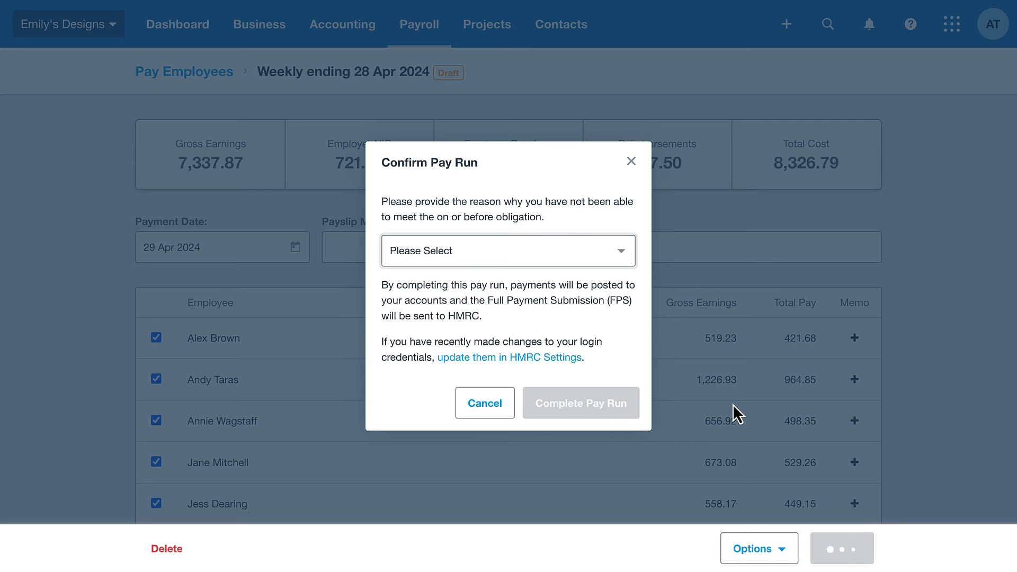
Give "G : Reasonable excuse" as the late reporting reason and complete the pay run
{"action": "left_click", "coordinate": [585, 251]}
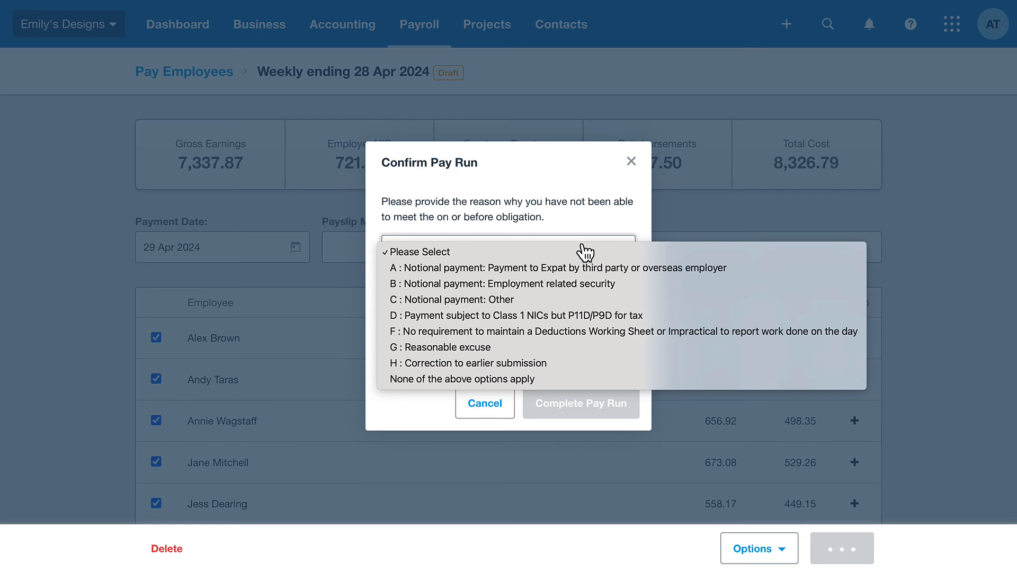
{"action": "left_click", "coordinate": [511, 347]}
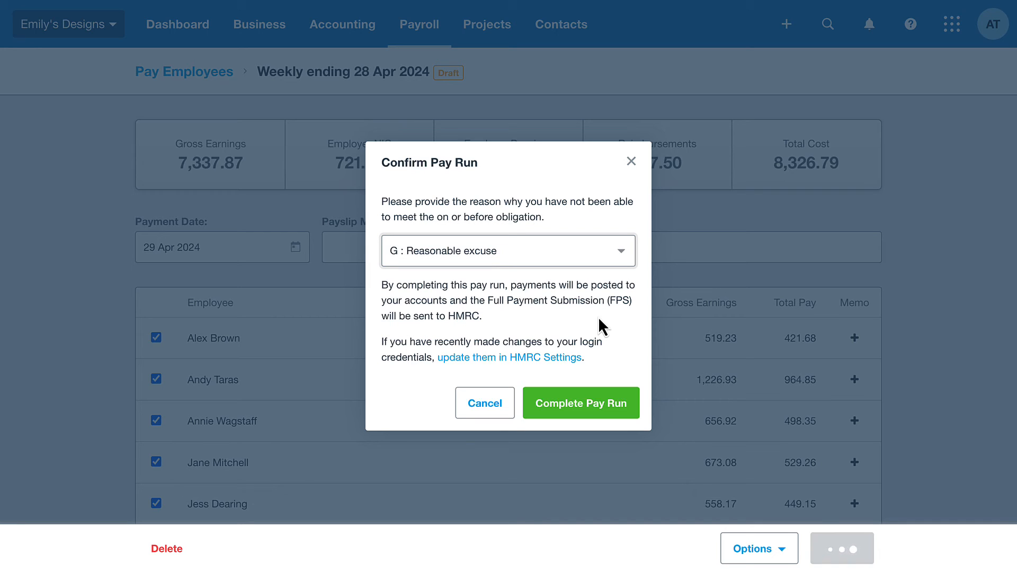
{"action": "left_click", "coordinate": [617, 406]}
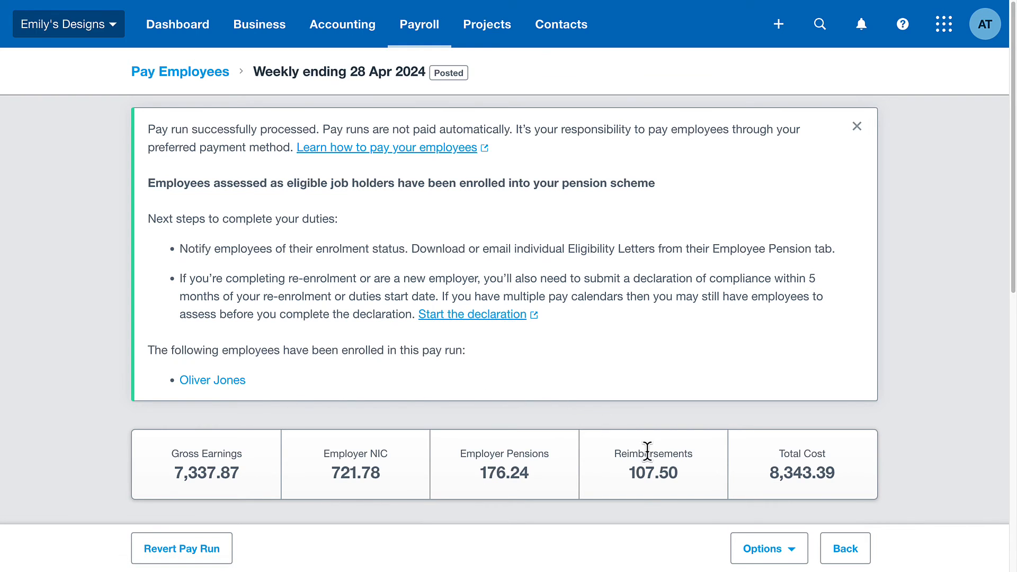
Open the payslip emailing form for the posted pay run, select all employees and close it without sending
{"action": "left_click", "coordinate": [774, 549]}
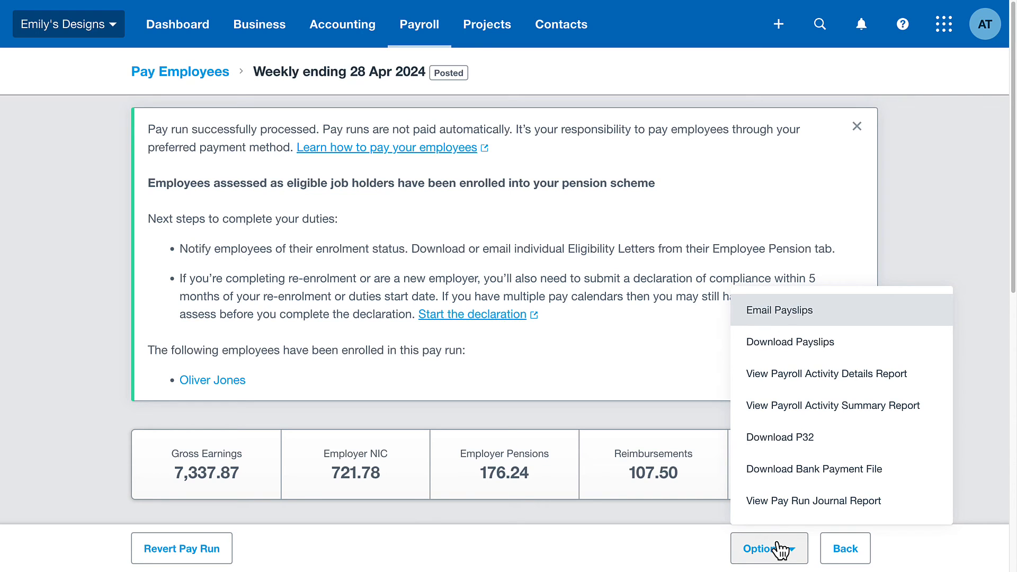
{"action": "left_click", "coordinate": [835, 320]}
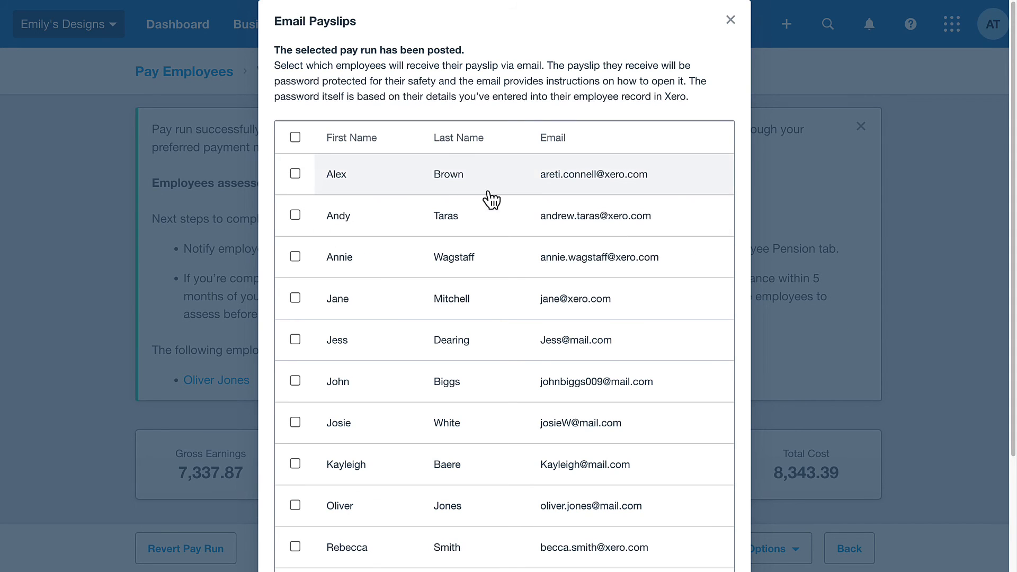
{"action": "left_click", "coordinate": [295, 138]}
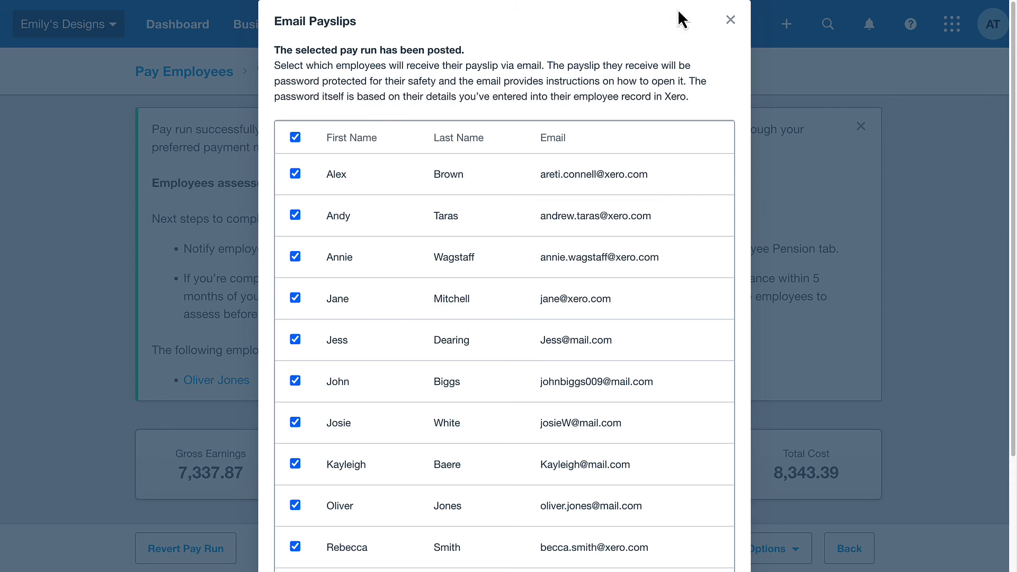
{"action": "left_click", "coordinate": [731, 20]}
Open the Payroll Activity Details report for the pay run and examine the first employee's pay items
{"action": "left_click", "coordinate": [799, 552]}
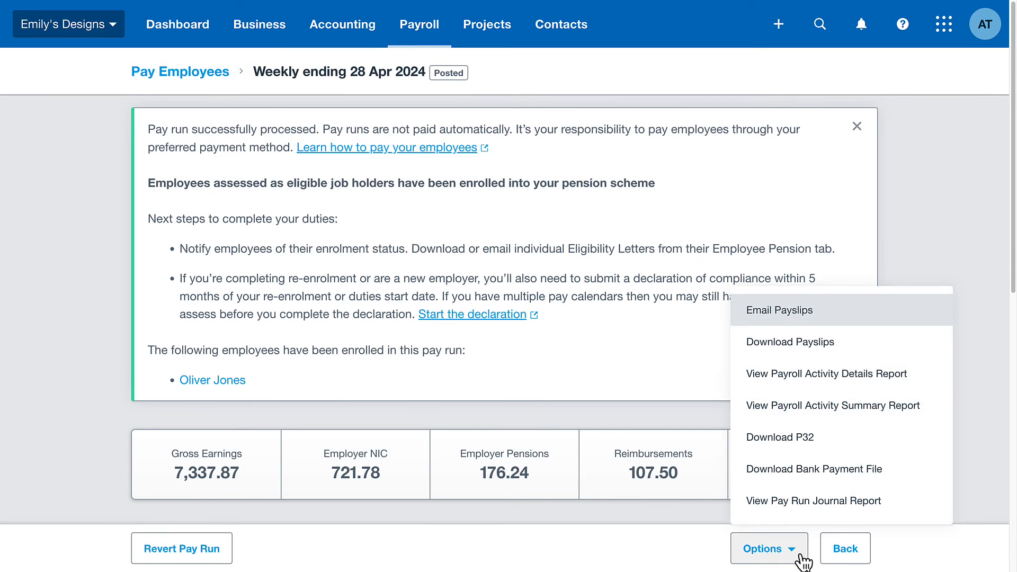
{"action": "left_click", "coordinate": [821, 380]}
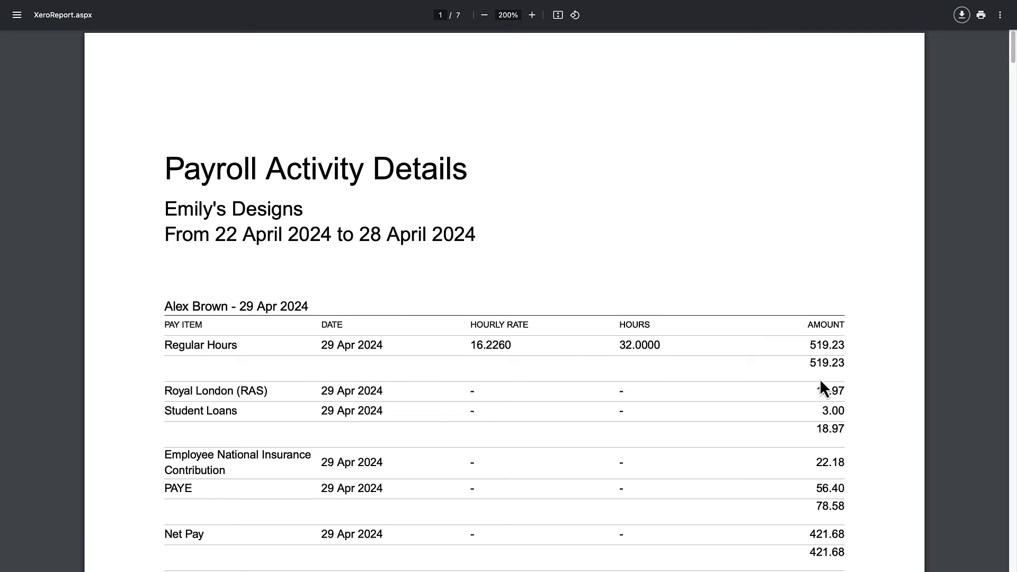
{"action": "scroll", "coordinate": [488, 266], "scroll_direction": "down", "scroll_amount": 3}
{"action": "scroll", "coordinate": [488, 266], "scroll_direction": "down", "scroll_amount": 2}
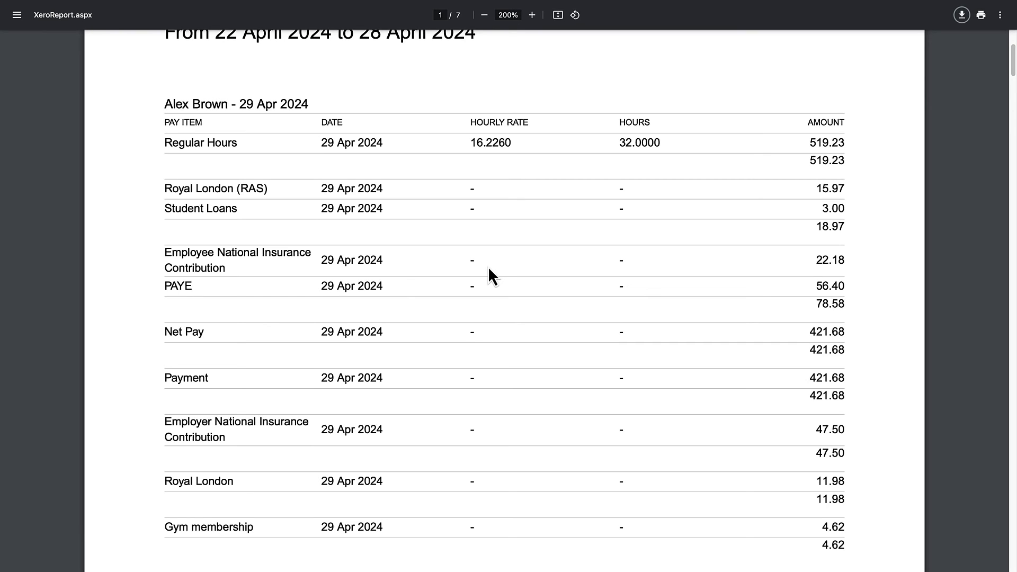
Read through the pay items of the first two employees in the Payroll Activity Details report
{"action": "scroll", "coordinate": [313, 172], "scroll_direction": "down", "scroll_amount": 1}
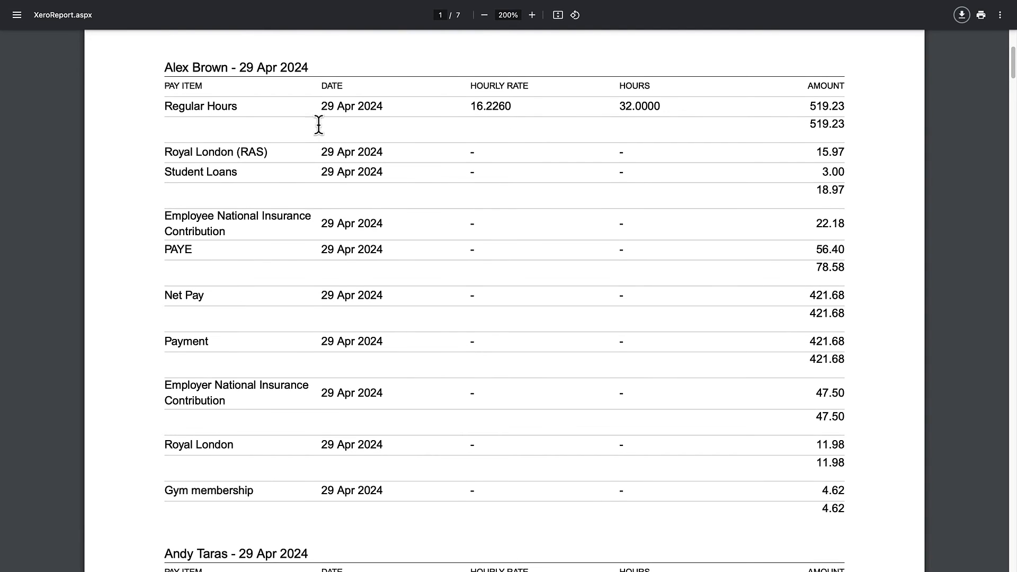
{"action": "scroll", "coordinate": [325, 174], "scroll_direction": "down", "scroll_amount": 10}
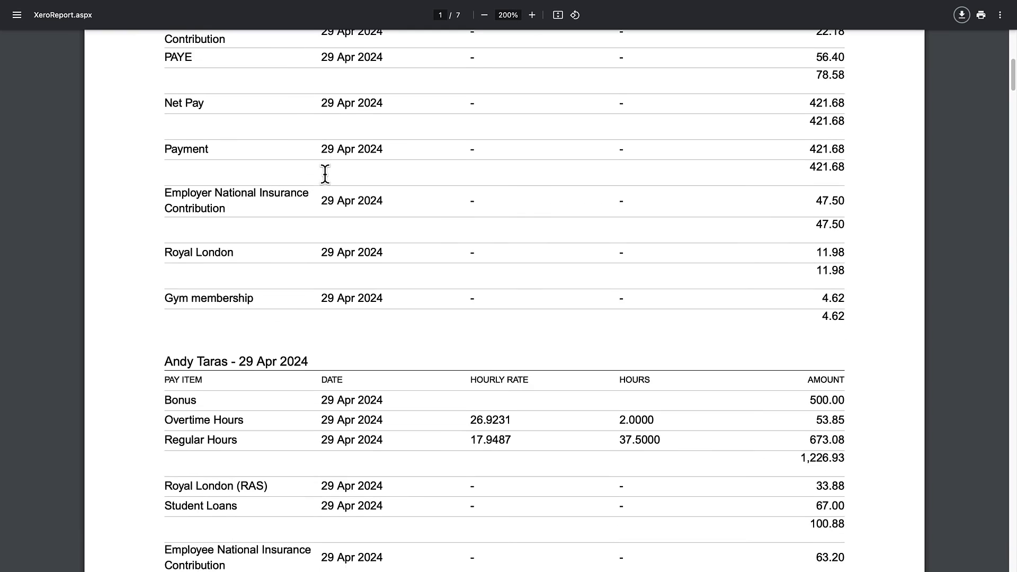
{"action": "scroll", "coordinate": [325, 173], "scroll_direction": "down", "scroll_amount": 1}
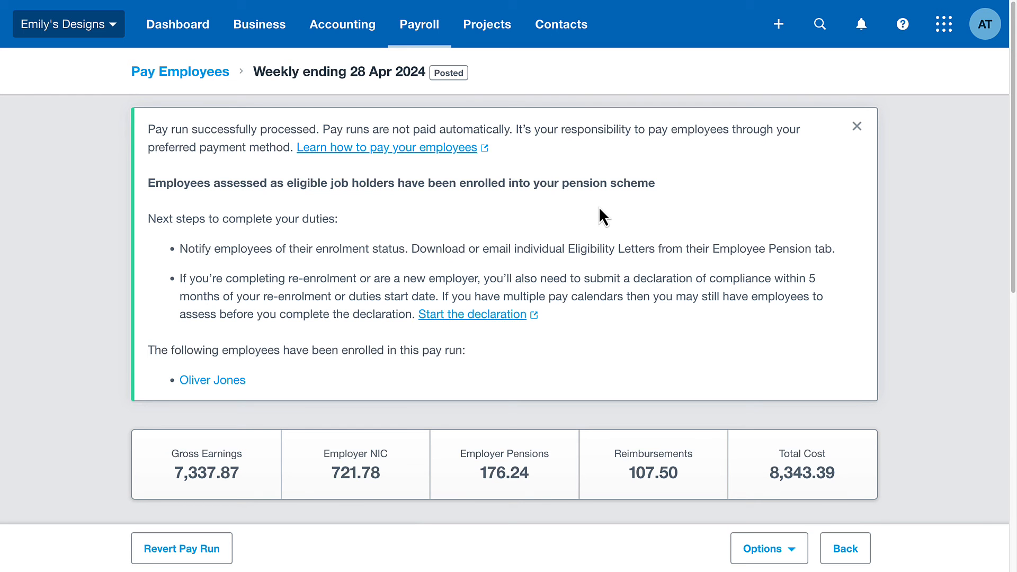
Download the P32 for the posted weekly pay run and review the employer payment record
{"action": "left_click", "coordinate": [781, 549]}
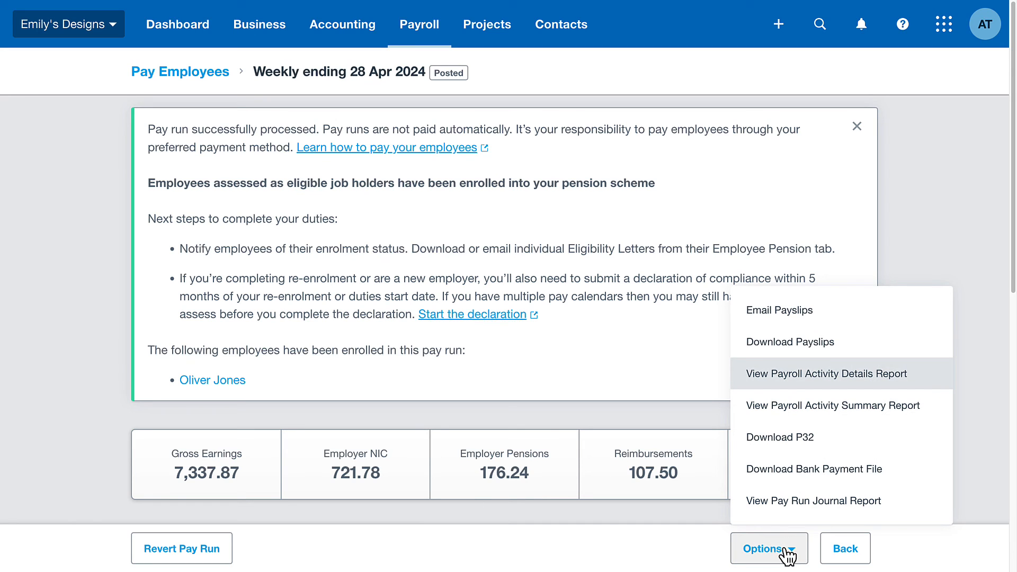
{"action": "left_click", "coordinate": [803, 451]}
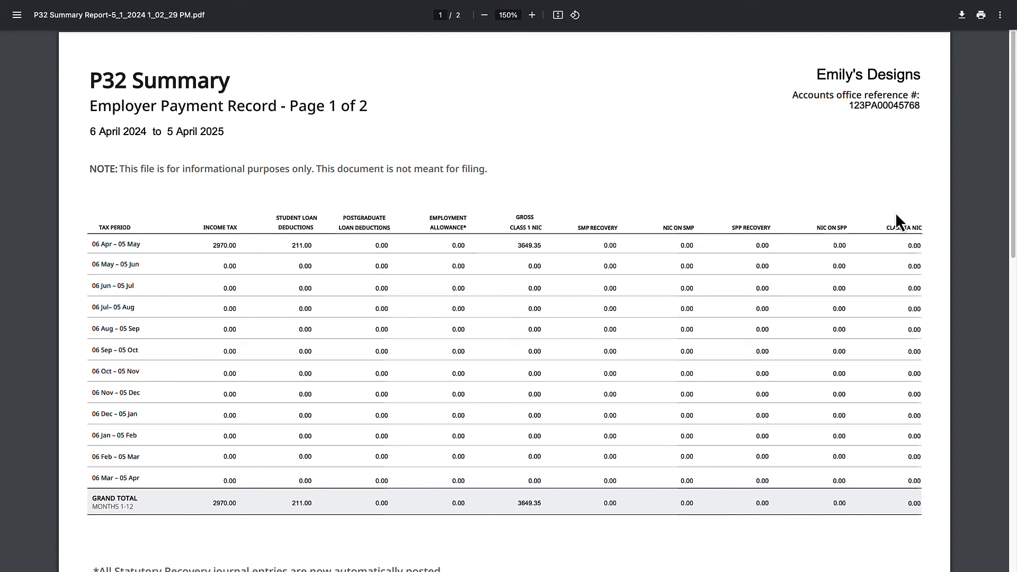
{"action": "scroll", "coordinate": [896, 217], "scroll_direction": "down", "scroll_amount": 10}
{"action": "scroll", "coordinate": [895, 212], "scroll_direction": "down", "scroll_amount": 2}
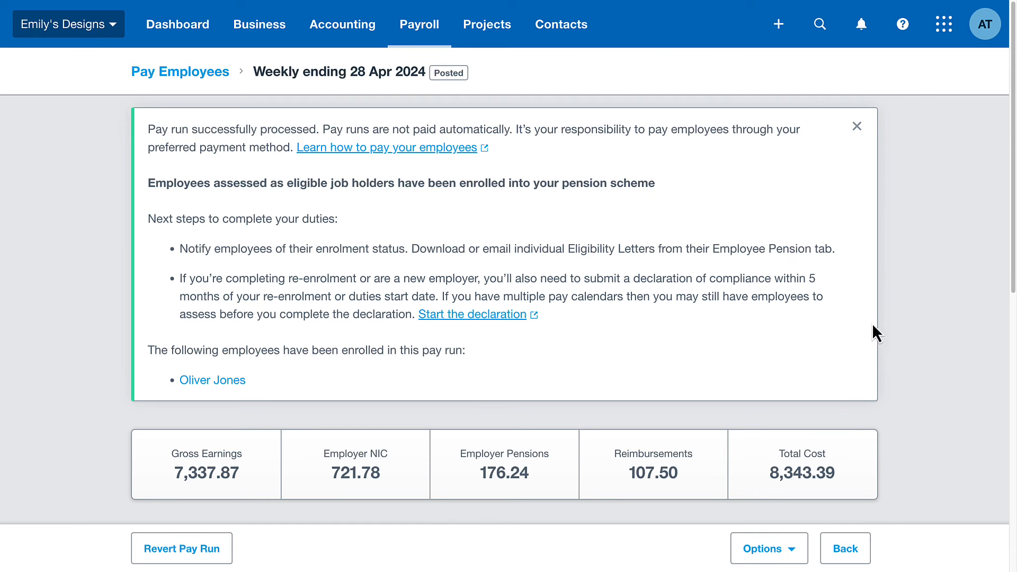
Check the file types offered for the pay run's bank payment file and close the dialog without downloading
{"action": "left_click", "coordinate": [798, 549]}
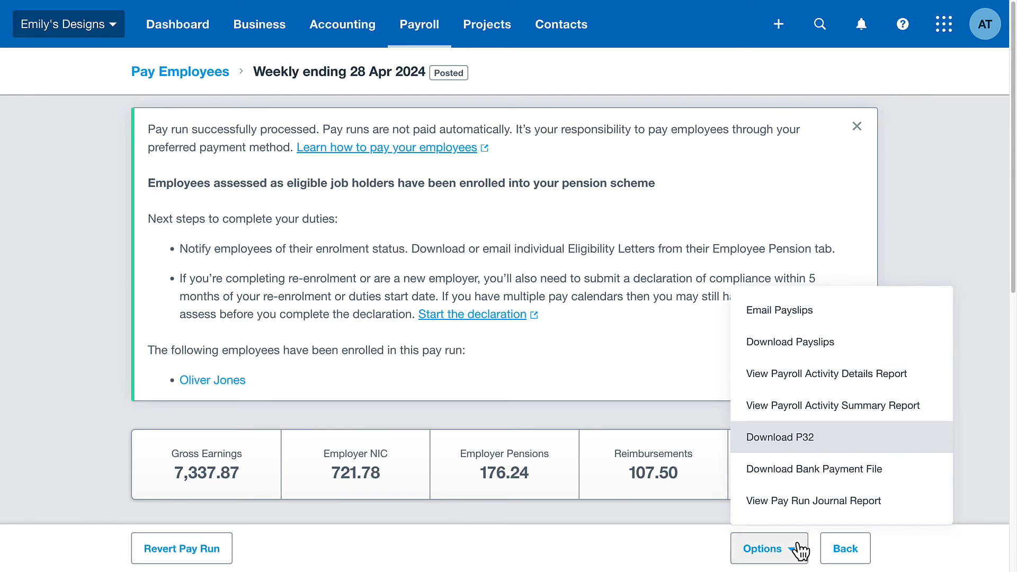
{"action": "left_click", "coordinate": [816, 484]}
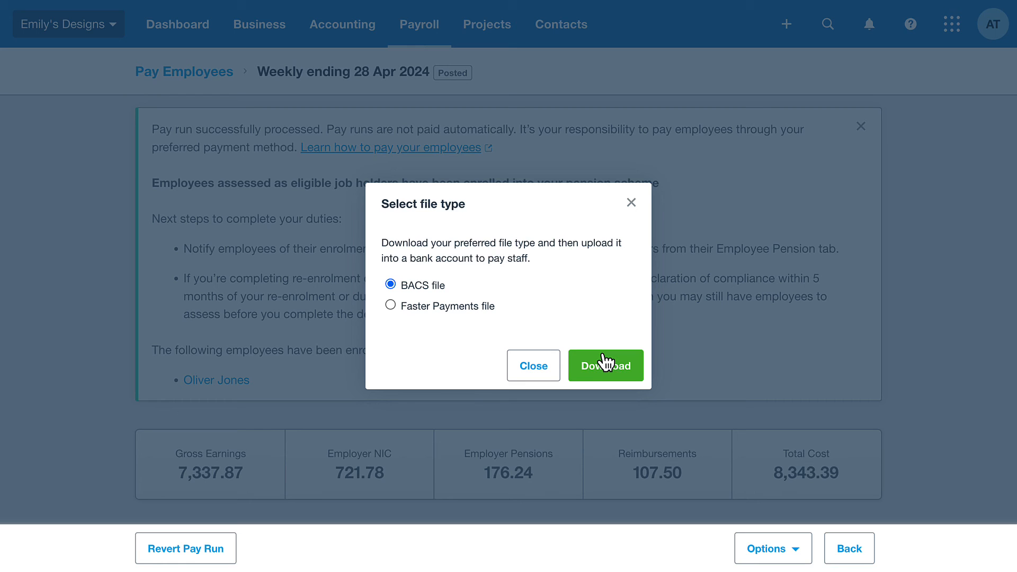
{"action": "left_click", "coordinate": [534, 366]}
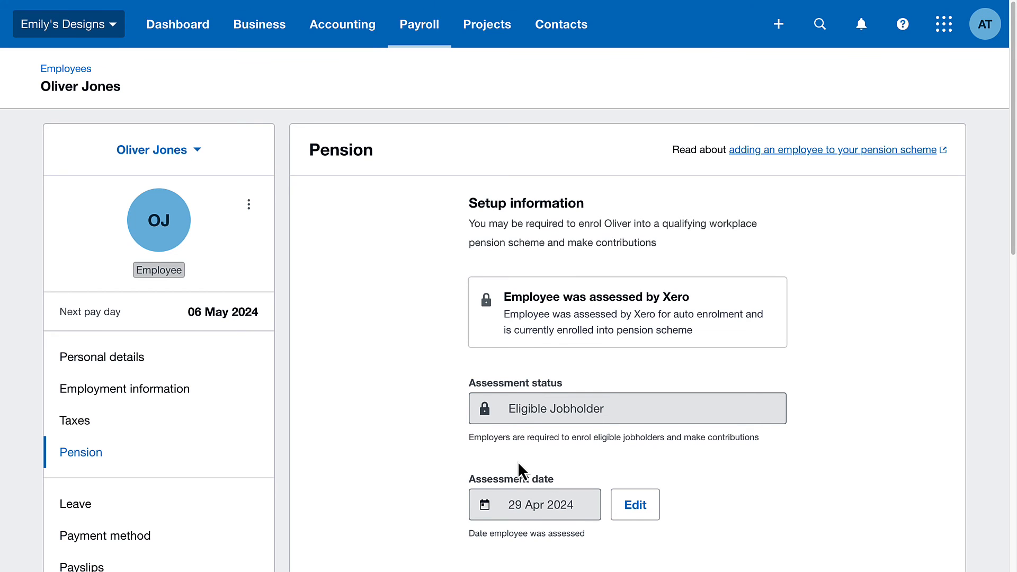
Review the newly enrolled employee's pension assessment, enrolment summary and assessment letter options
{"action": "scroll", "coordinate": [518, 464], "scroll_direction": "down", "scroll_amount": 5}
{"action": "scroll", "coordinate": [518, 464], "scroll_direction": "down", "scroll_amount": 5}
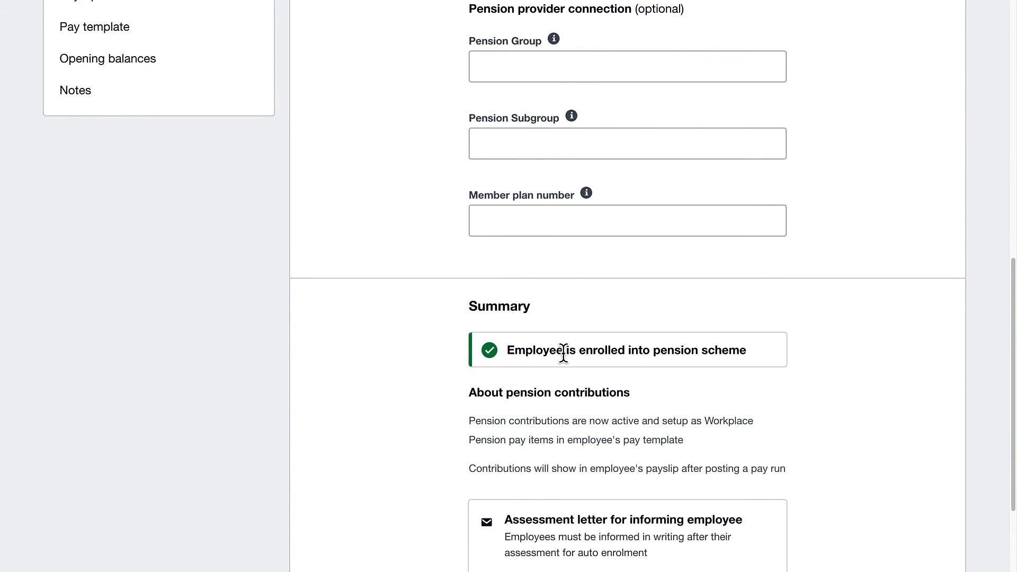
{"action": "scroll", "coordinate": [562, 353], "scroll_direction": "down", "scroll_amount": 2}
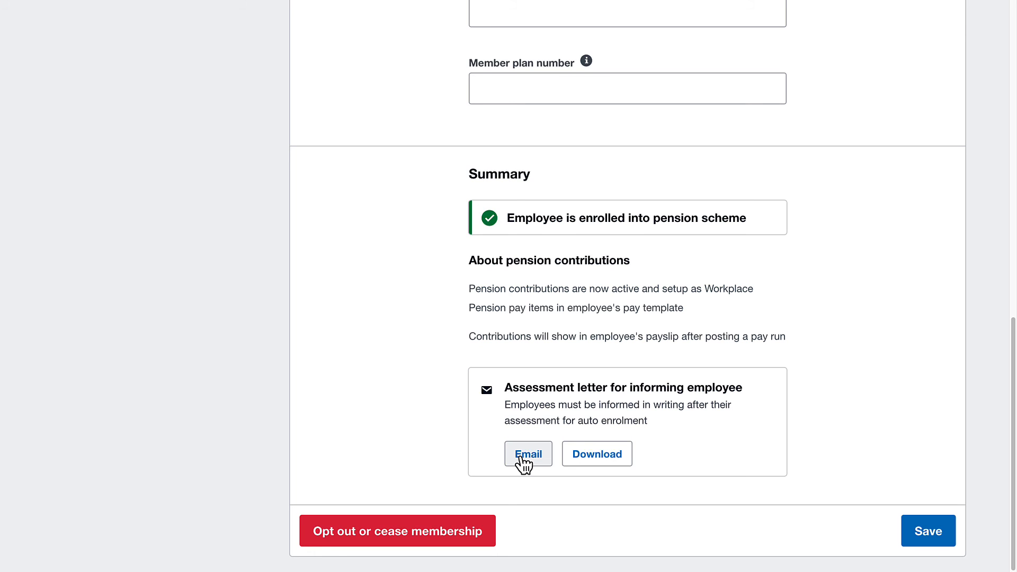
{"action": "scroll", "coordinate": [524, 464], "scroll_direction": "up", "scroll_amount": 10}
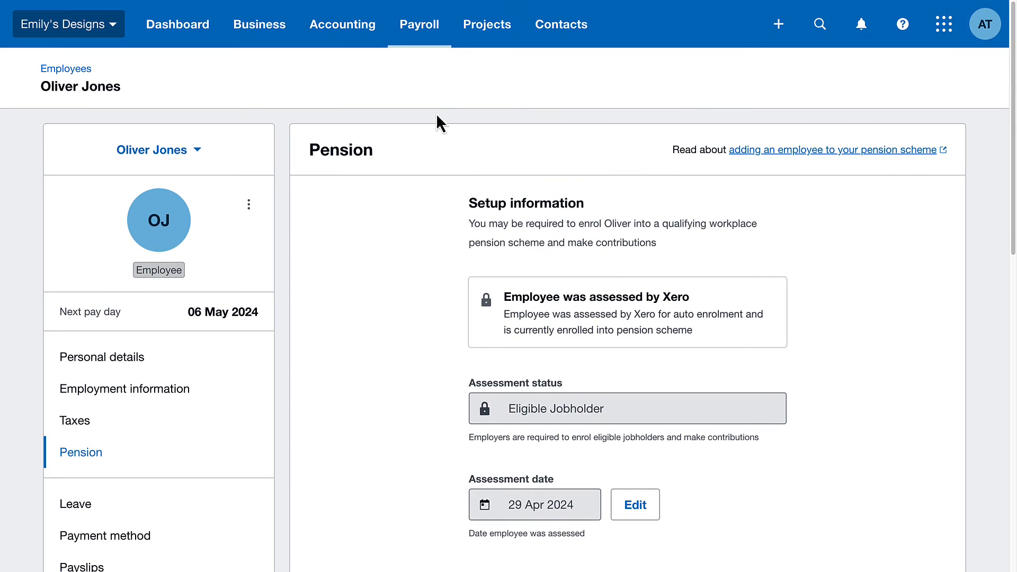
Open the pension filings, check the download formats for the week ending 28 Apr 2024 and mark that filing as filed
{"action": "left_click", "coordinate": [424, 43]}
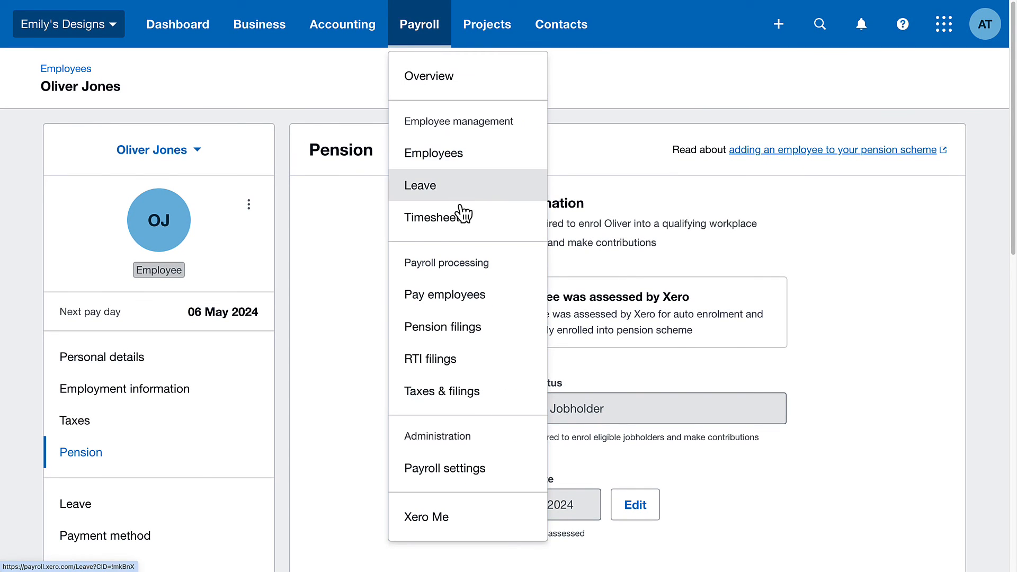
{"action": "left_click", "coordinate": [466, 328]}
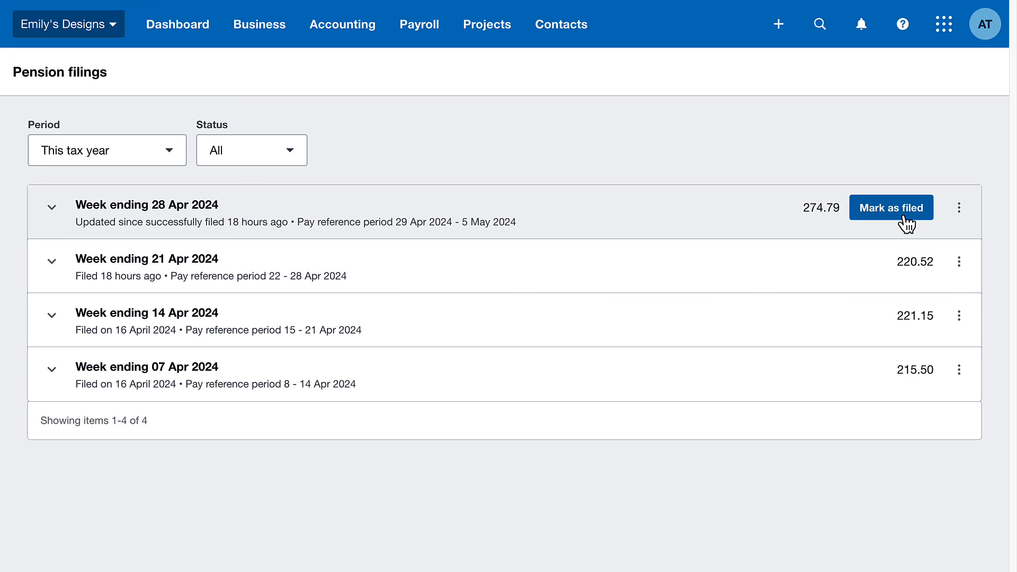
{"action": "left_click", "coordinate": [970, 212]}
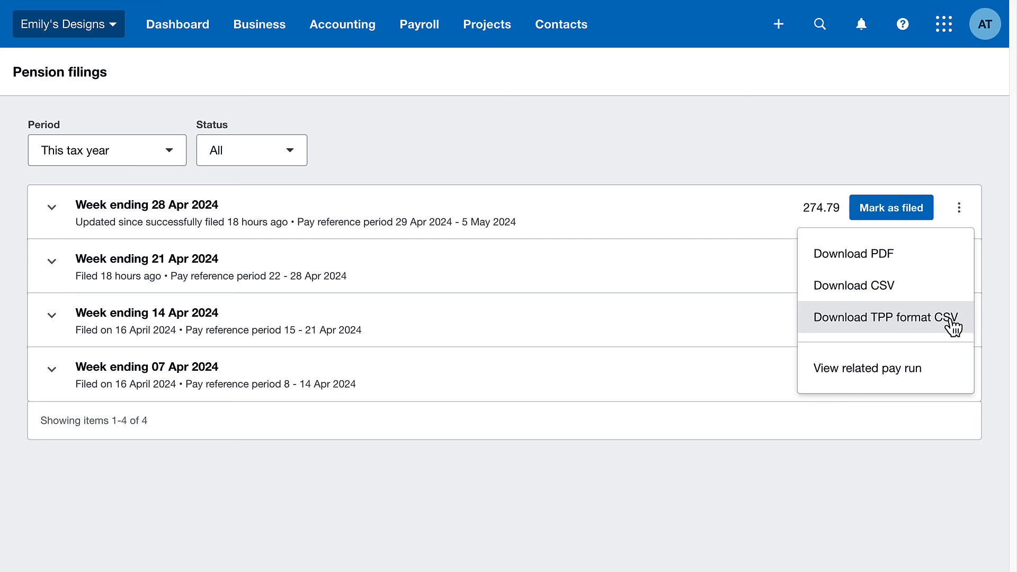
{"action": "left_click", "coordinate": [898, 216]}
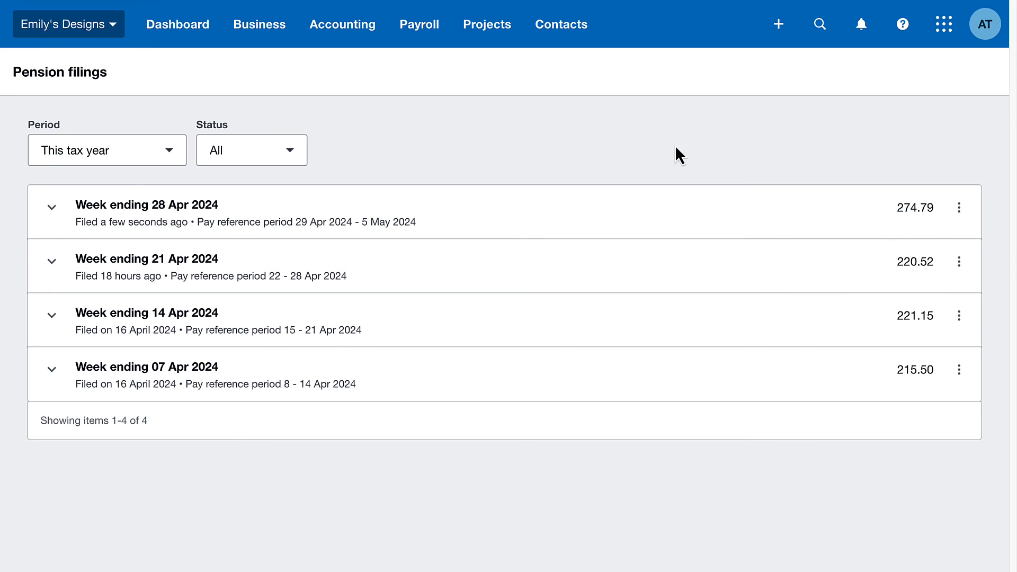
Find the payroll section among the accounting reports and open the Gross to Net report
{"action": "left_click", "coordinate": [352, 28]}
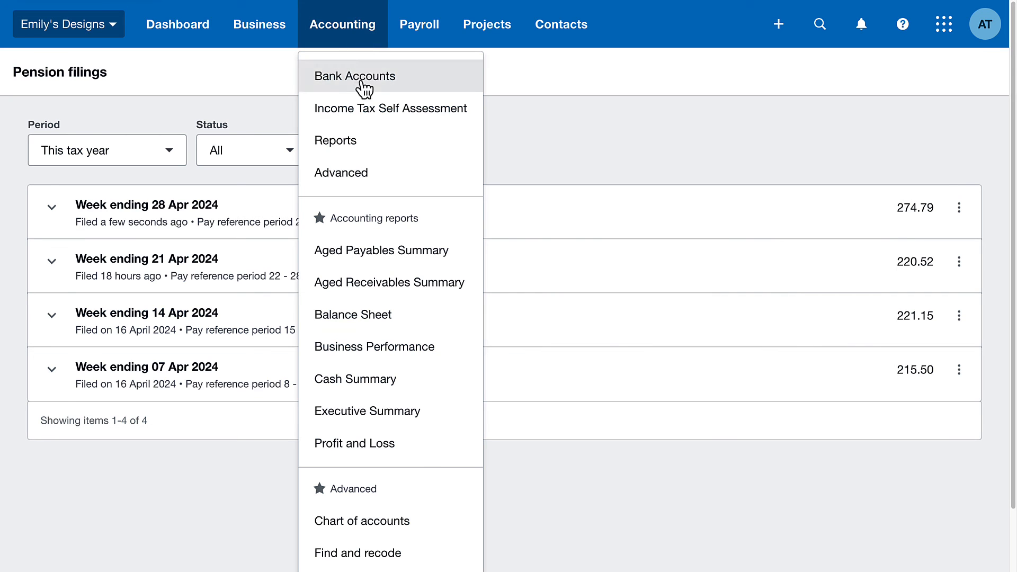
{"action": "left_click", "coordinate": [360, 141]}
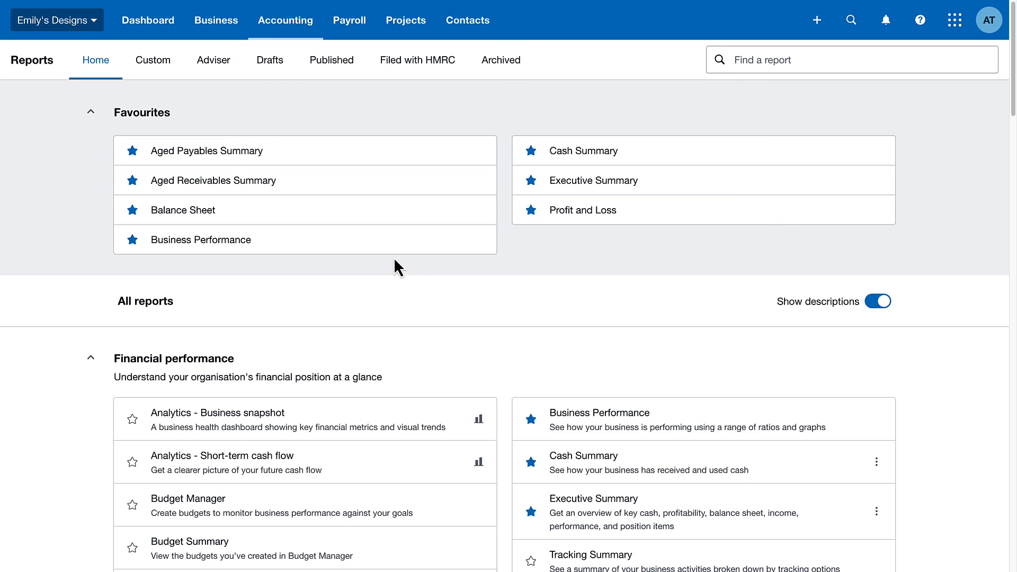
{"action": "scroll", "coordinate": [395, 260], "scroll_direction": "down", "scroll_amount": 3}
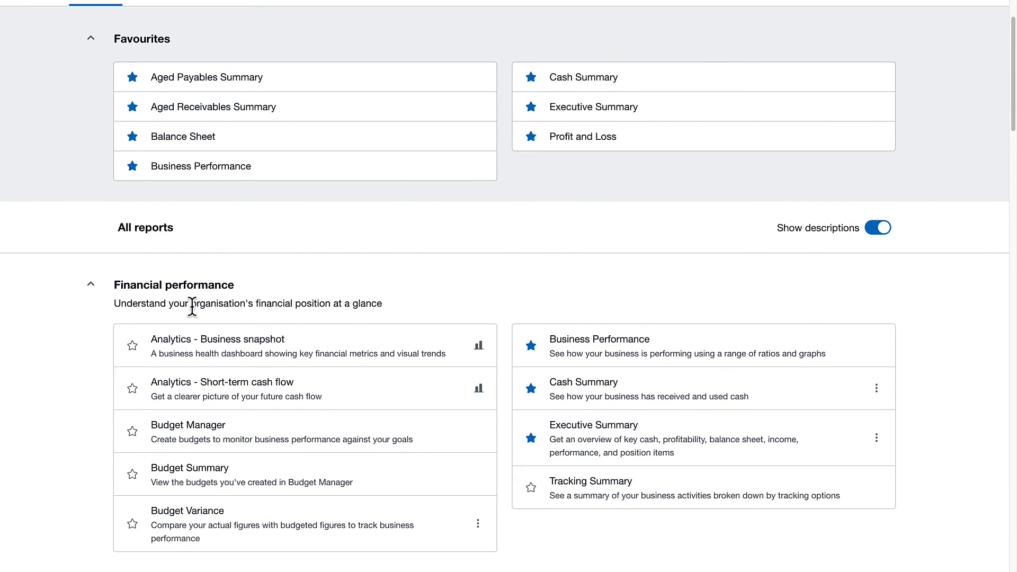
{"action": "scroll", "coordinate": [223, 324], "scroll_direction": "down", "scroll_amount": 10}
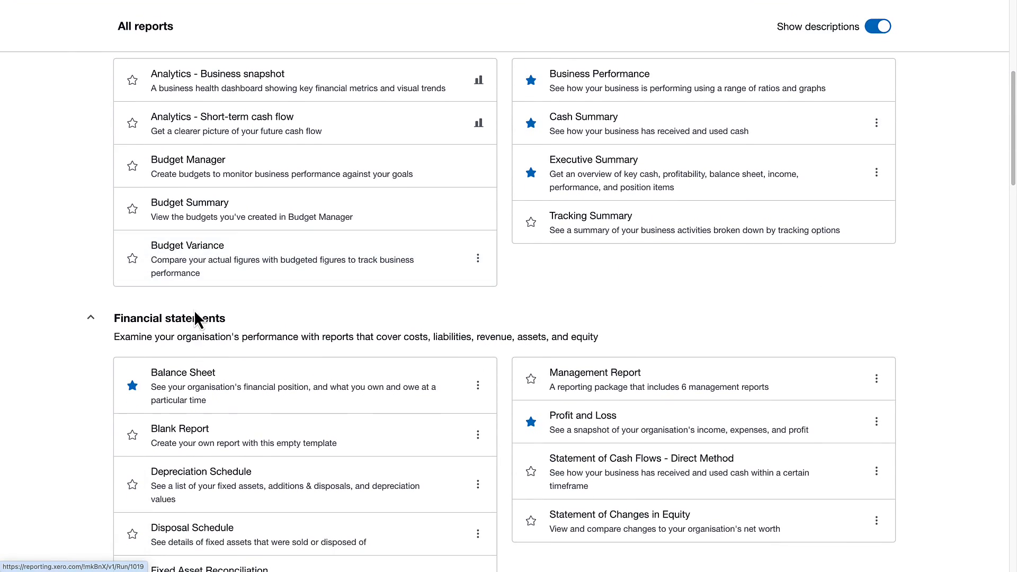
{"action": "scroll", "coordinate": [196, 320], "scroll_direction": "down", "scroll_amount": 11}
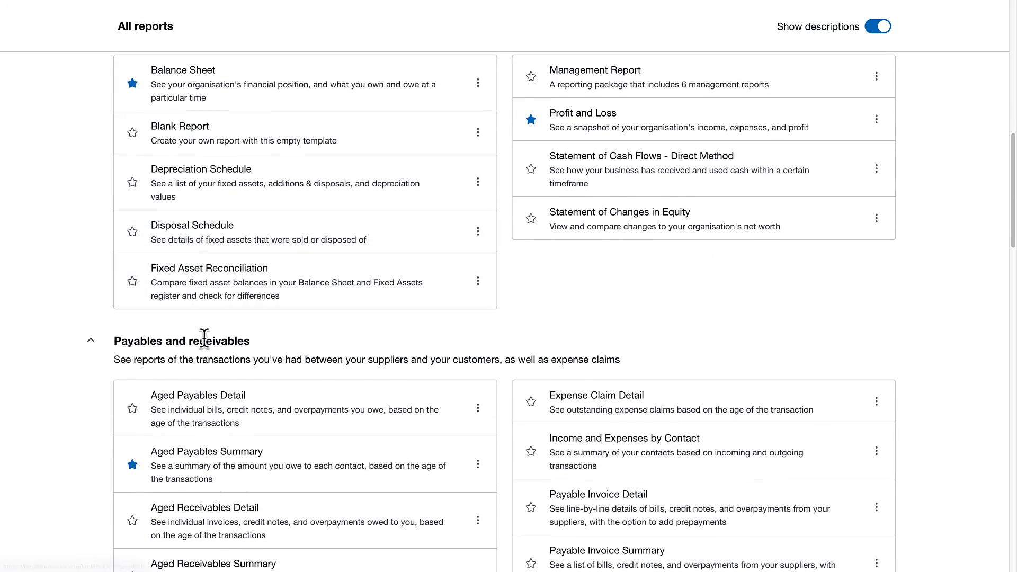
{"action": "scroll", "coordinate": [205, 344], "scroll_direction": "down", "scroll_amount": 16}
{"action": "scroll", "coordinate": [206, 348], "scroll_direction": "down", "scroll_amount": 8}
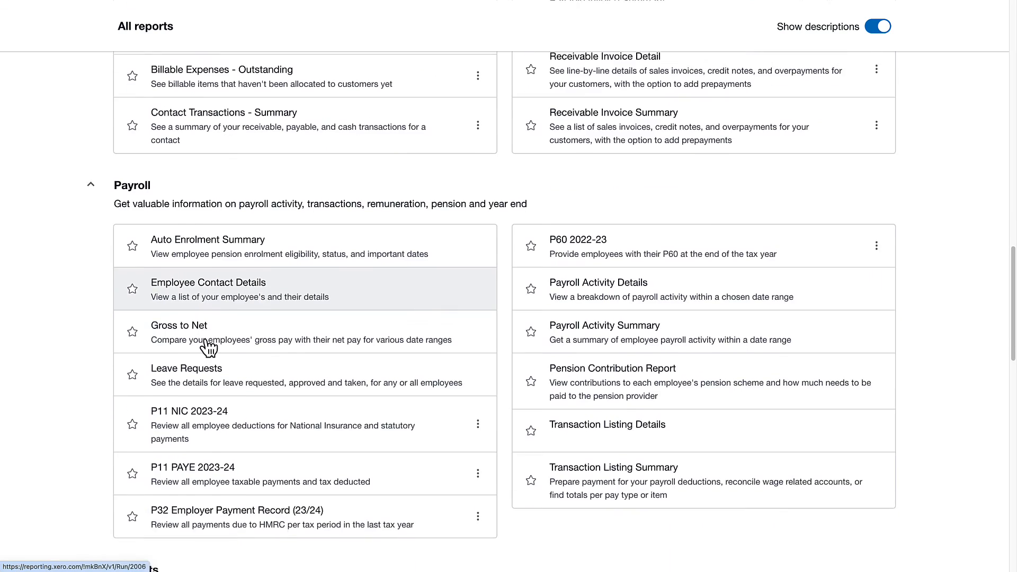
{"action": "scroll", "coordinate": [208, 347], "scroll_direction": "down", "scroll_amount": 1}
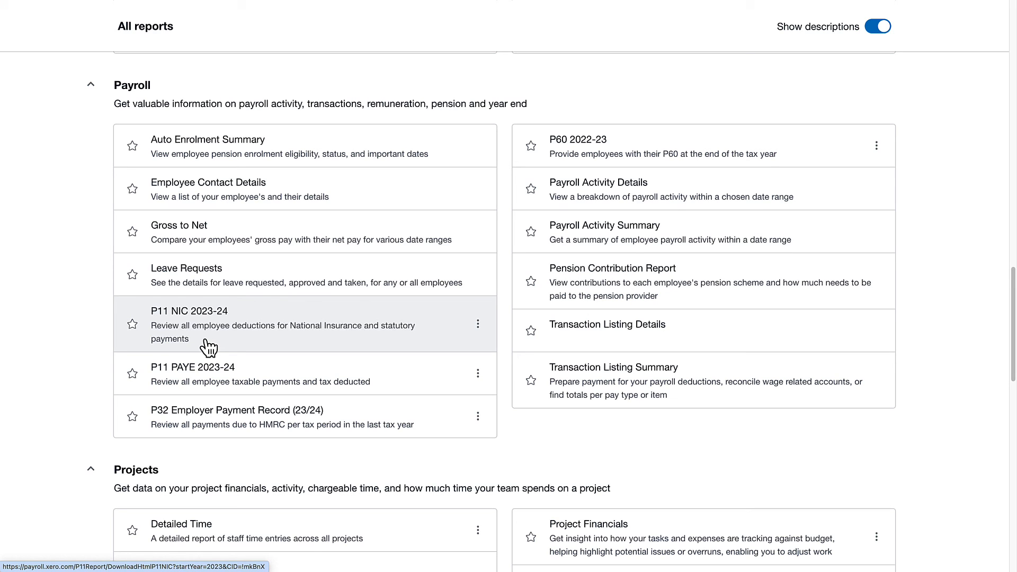
{"action": "left_click", "coordinate": [219, 245]}
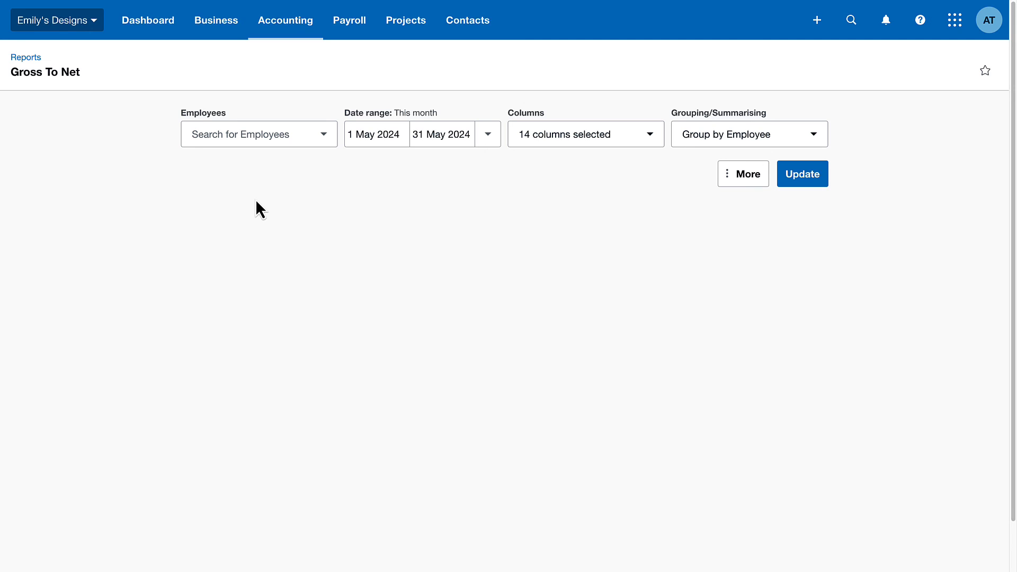
Select all employees for the Gross To Net report and set its date range to last month
{"action": "left_click", "coordinate": [297, 136]}
{"action": "left_click", "coordinate": [233, 172]}
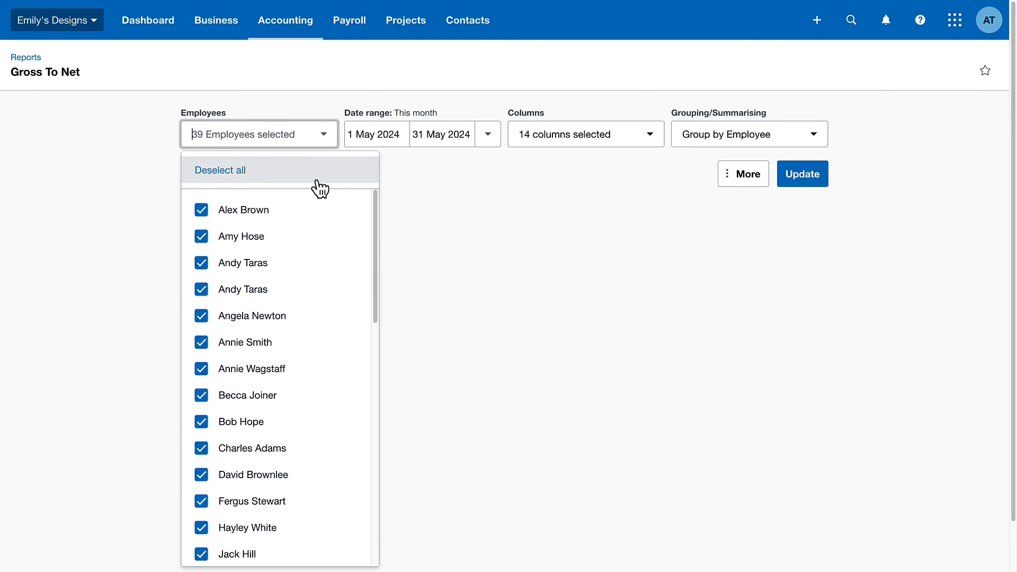
{"action": "left_click", "coordinate": [438, 186]}
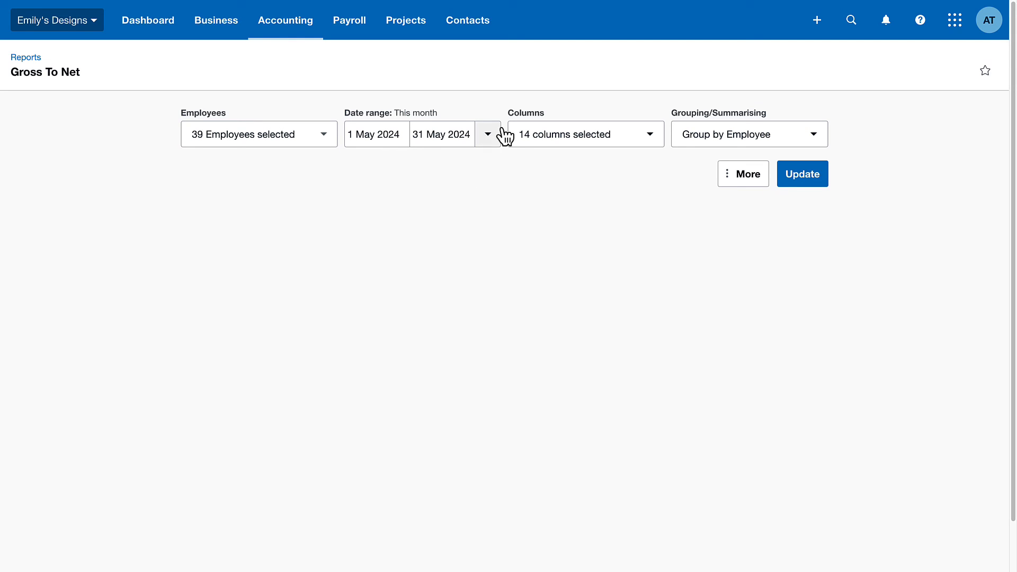
{"action": "left_click", "coordinate": [488, 135]}
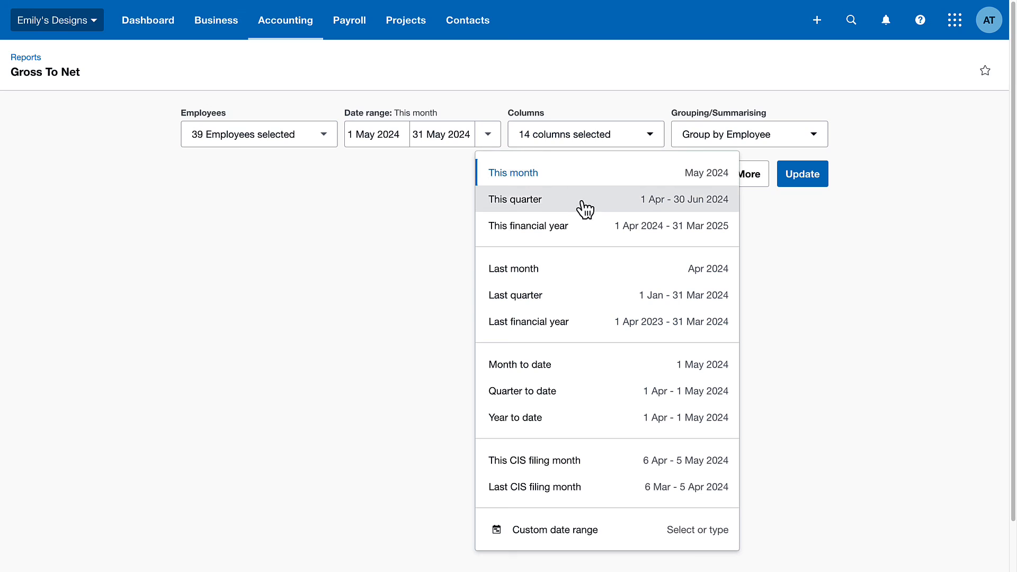
{"action": "left_click", "coordinate": [588, 273]}
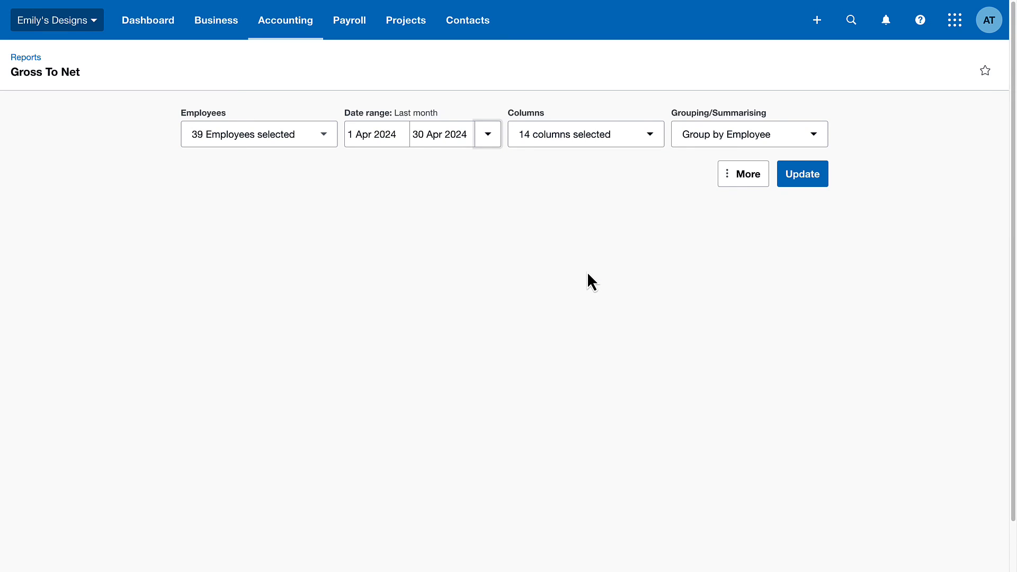
Check the included columns, set the report to summarise by employee and update it
{"action": "left_click", "coordinate": [611, 139]}
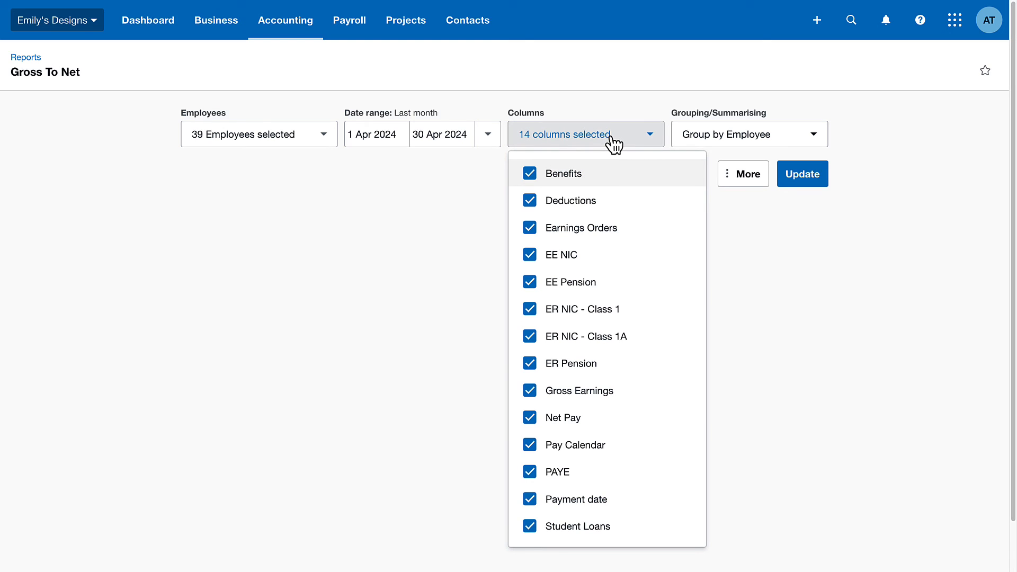
{"action": "left_click", "coordinate": [709, 143]}
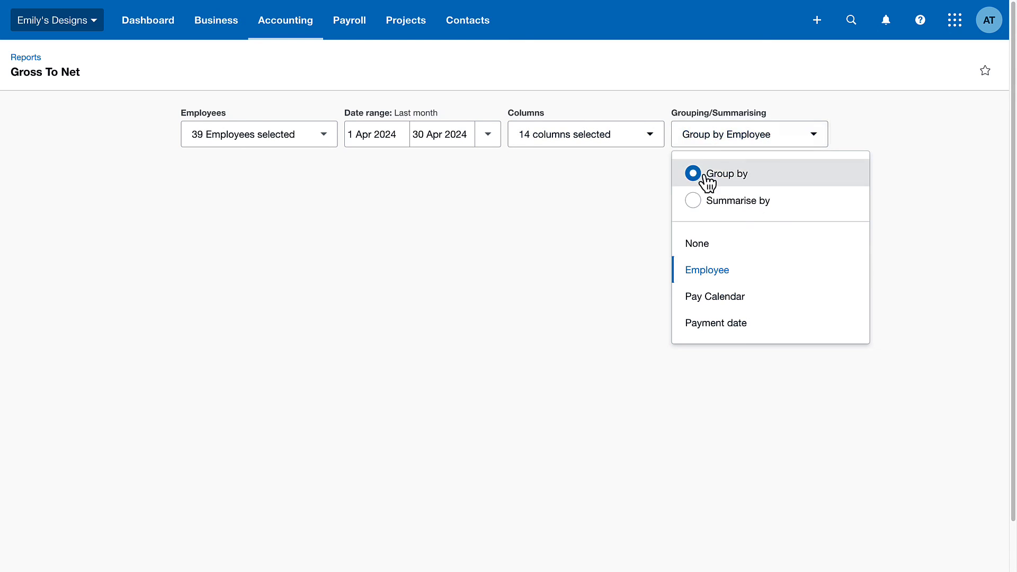
{"action": "left_click", "coordinate": [702, 202]}
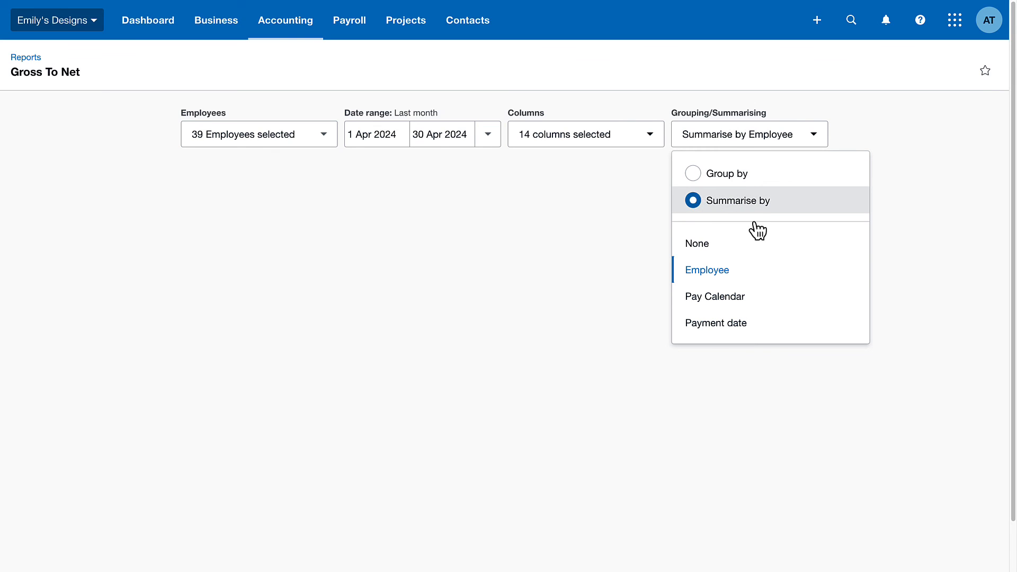
{"action": "left_click", "coordinate": [921, 261]}
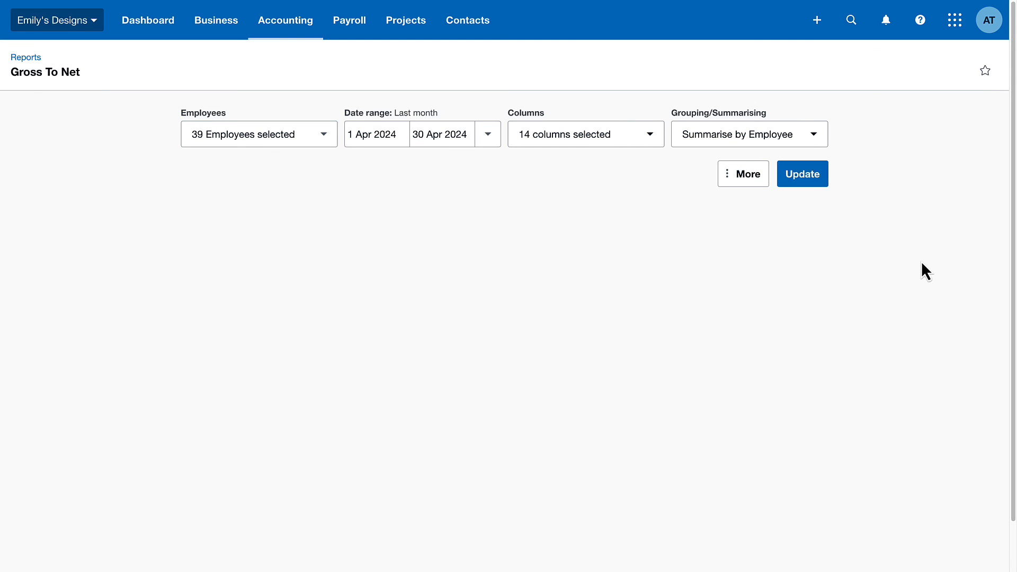
{"action": "left_click", "coordinate": [804, 183]}
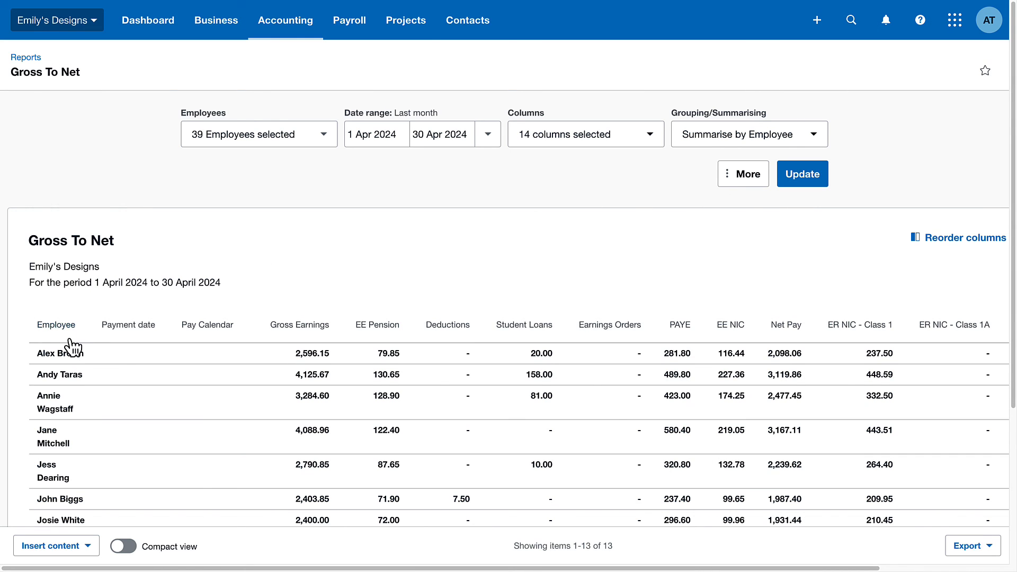
Examine all columns of the Gross To Net report and open its export format options
{"action": "scroll", "coordinate": [68, 344], "scroll_direction": "down", "scroll_amount": 3}
{"action": "scroll", "coordinate": [69, 339], "scroll_direction": "down", "scroll_amount": 1}
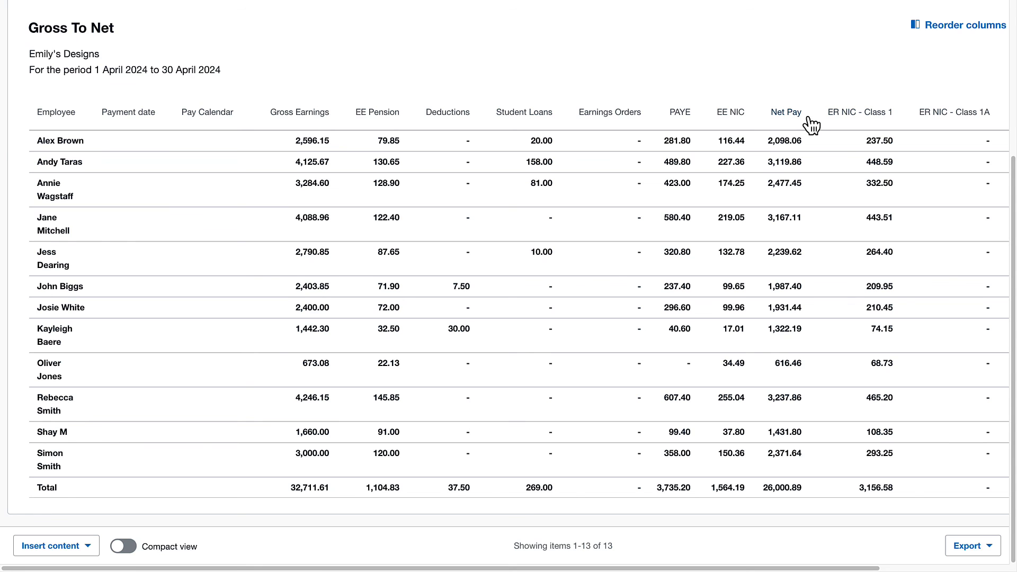
{"action": "scroll", "coordinate": [811, 126], "scroll_direction": "right", "scroll_amount": 5}
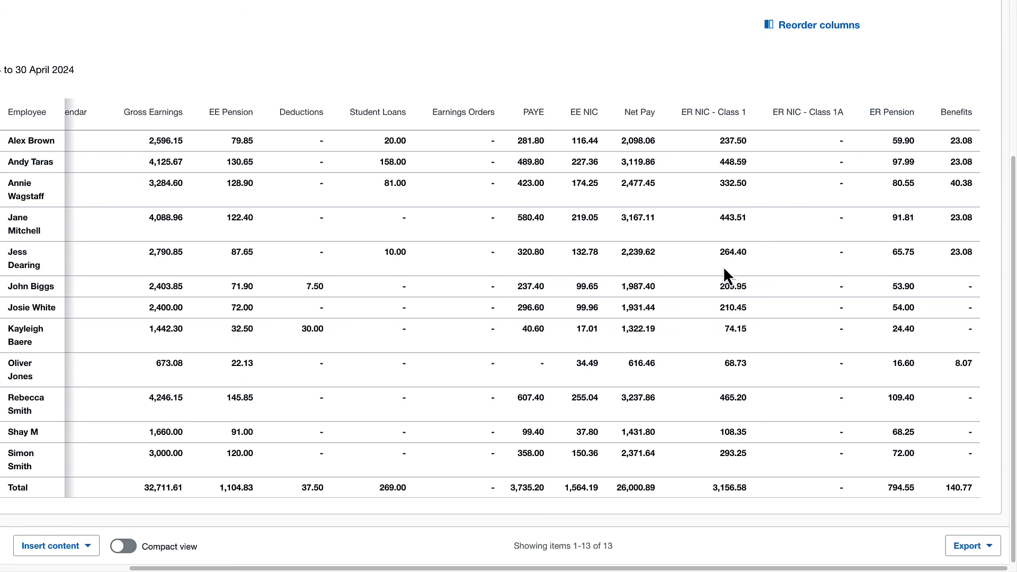
{"action": "scroll", "coordinate": [517, 521], "scroll_direction": "left", "scroll_amount": 3}
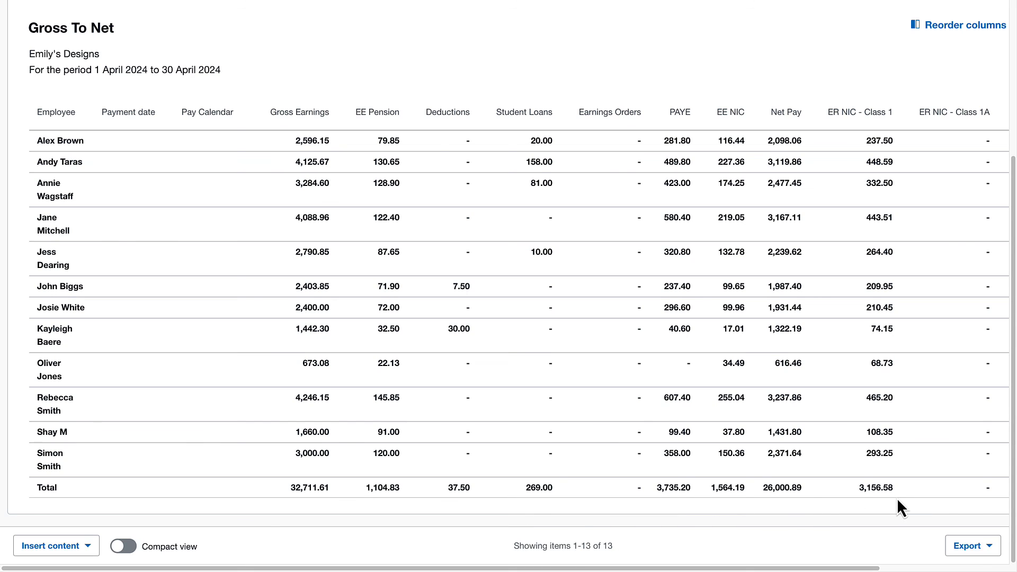
{"action": "left_click", "coordinate": [993, 545]}
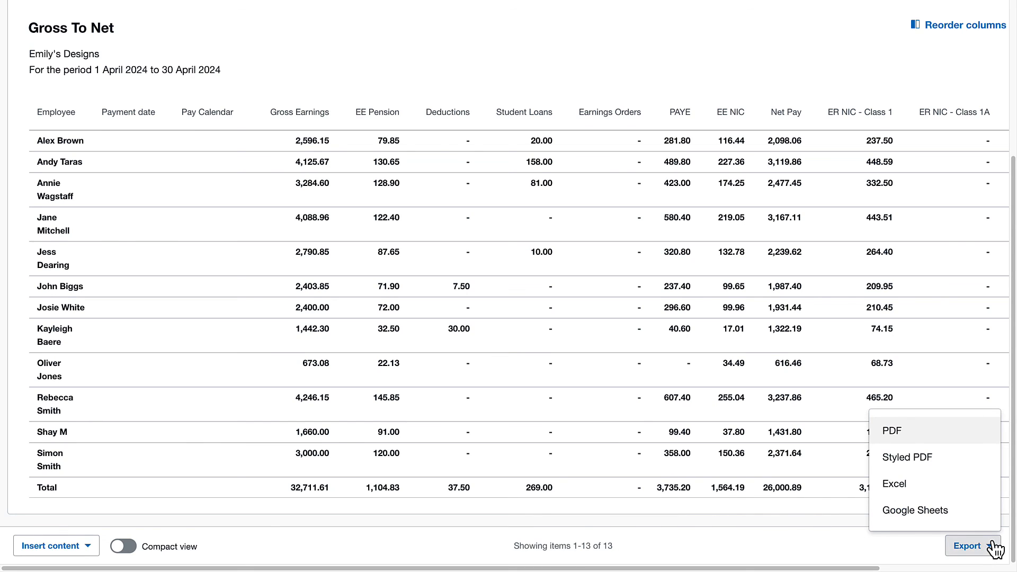